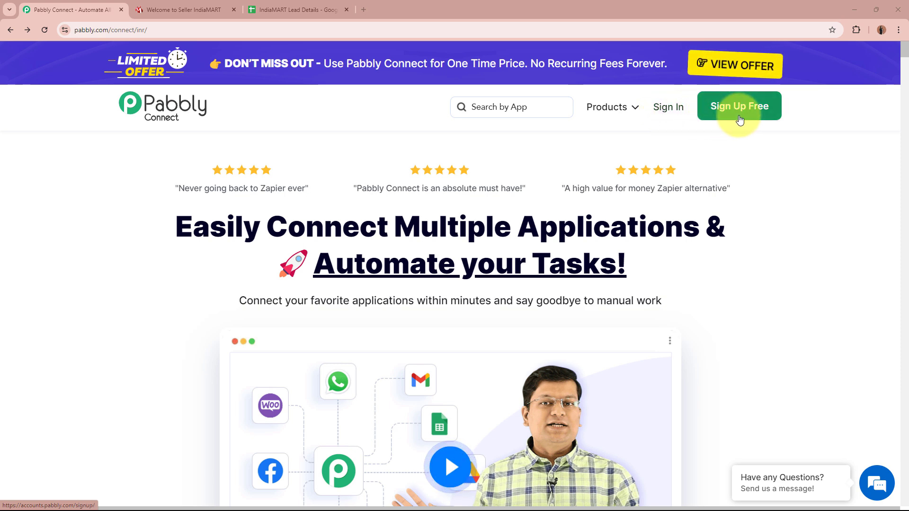
Step: Sign in to the Pabbly account and open the Pabbly Connect dashboard
left_click(658, 113)
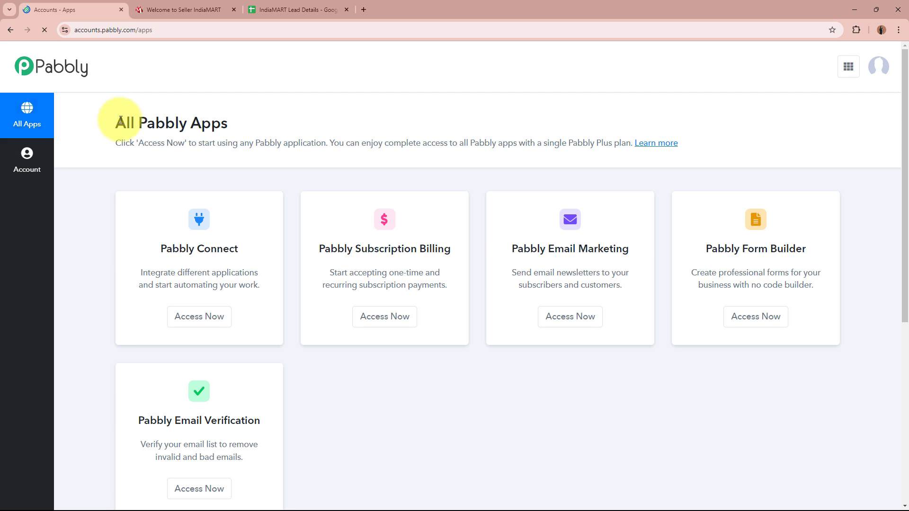
left_click_drag(117, 121, 300, 123)
left_click(299, 120)
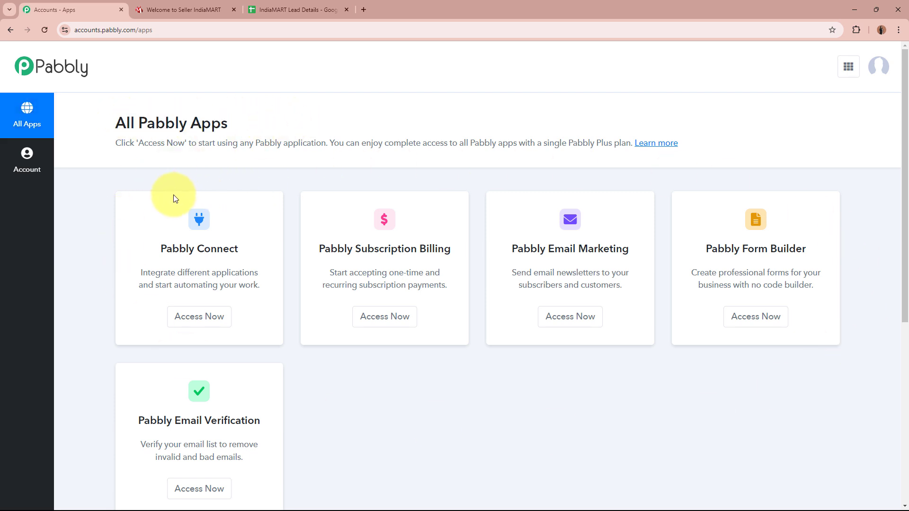
left_click_drag(157, 246, 279, 256)
left_click(279, 256)
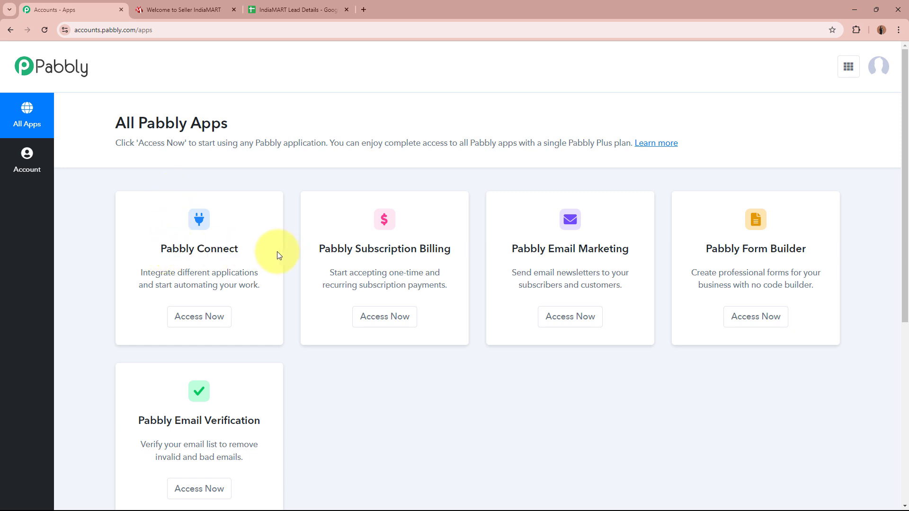
left_click(199, 317)
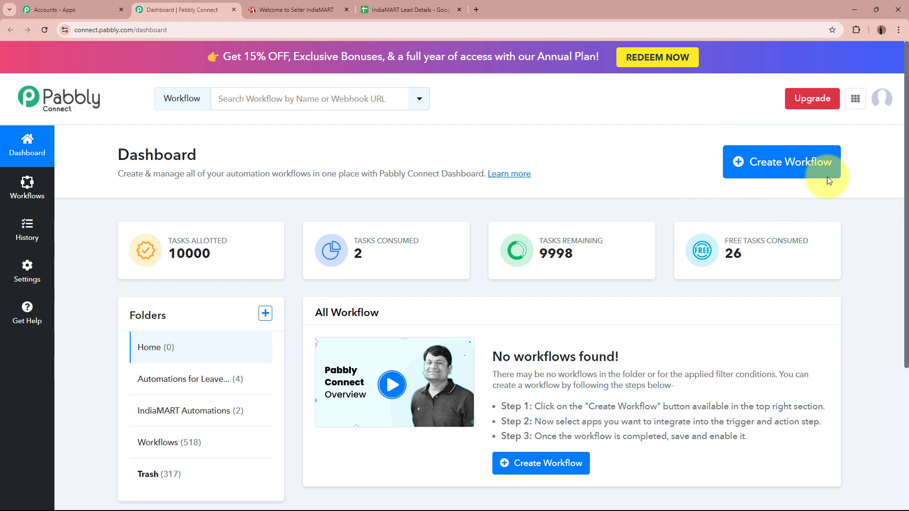
Step: Start a new workflow and name it "Add IndiaMART Lead Manager Leads to Google Sheets for Real Estate Business"
left_click(767, 168)
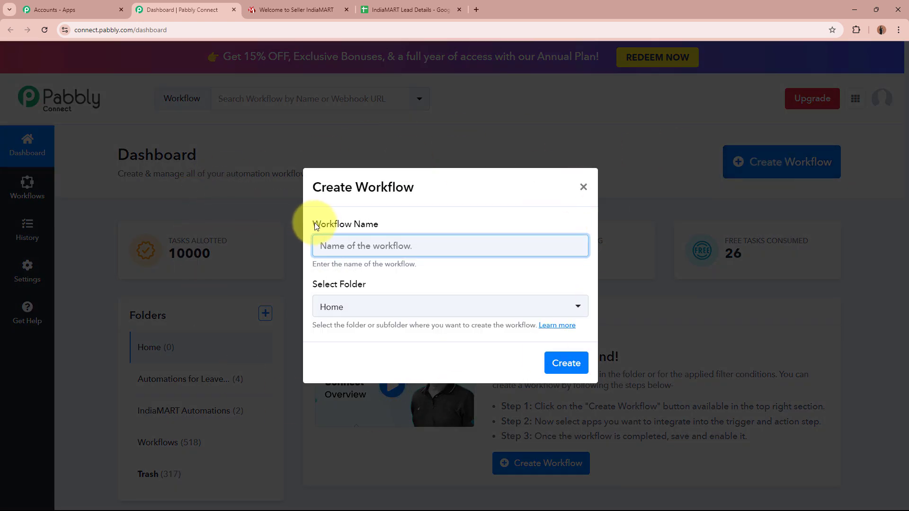
left_click_drag(310, 221, 385, 225)
left_click_drag(312, 283, 382, 286)
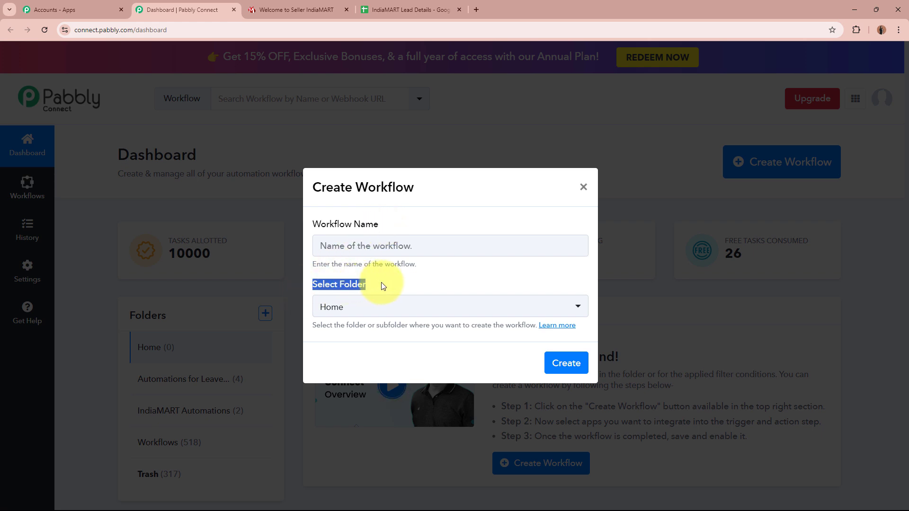
left_click(382, 286)
left_click(398, 241)
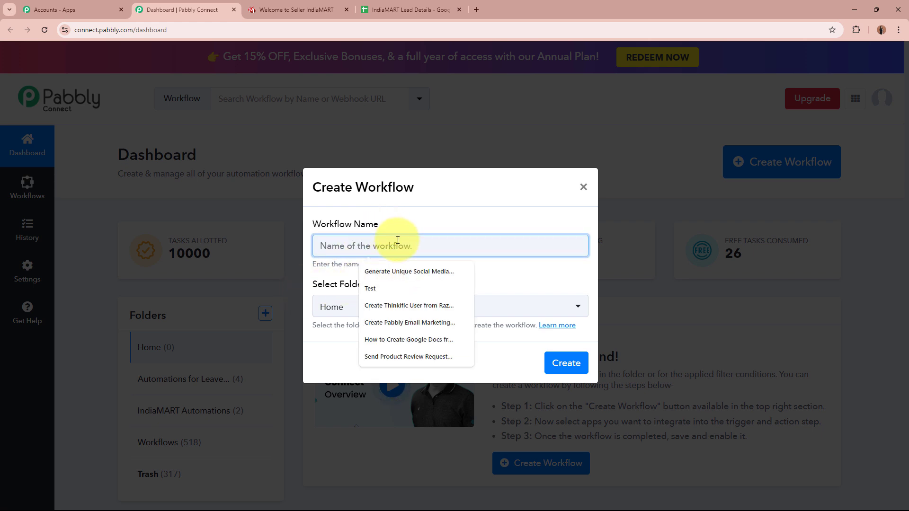
key("ctrl+v")
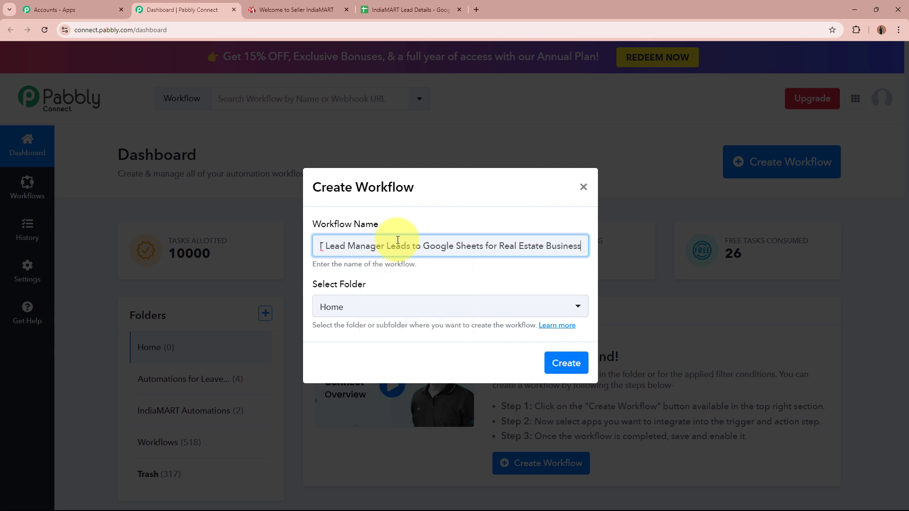
left_click_drag(339, 246, 595, 247)
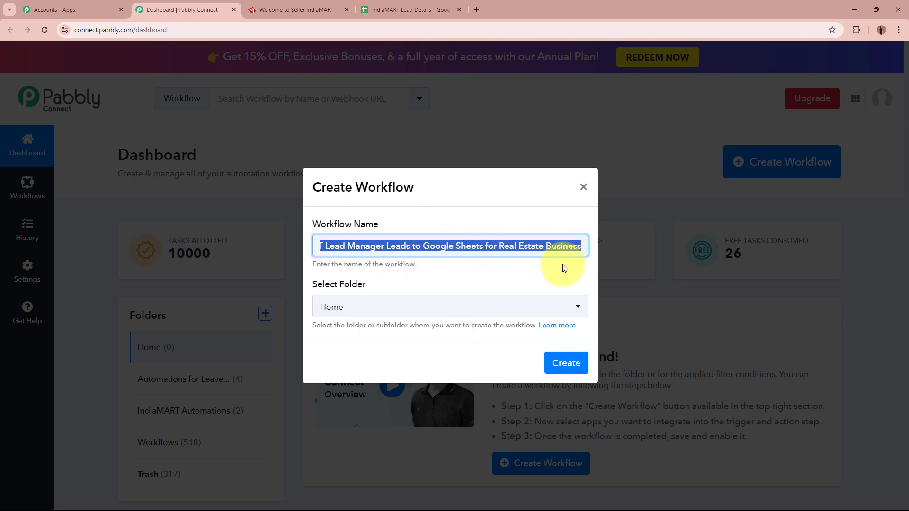
left_click(544, 275)
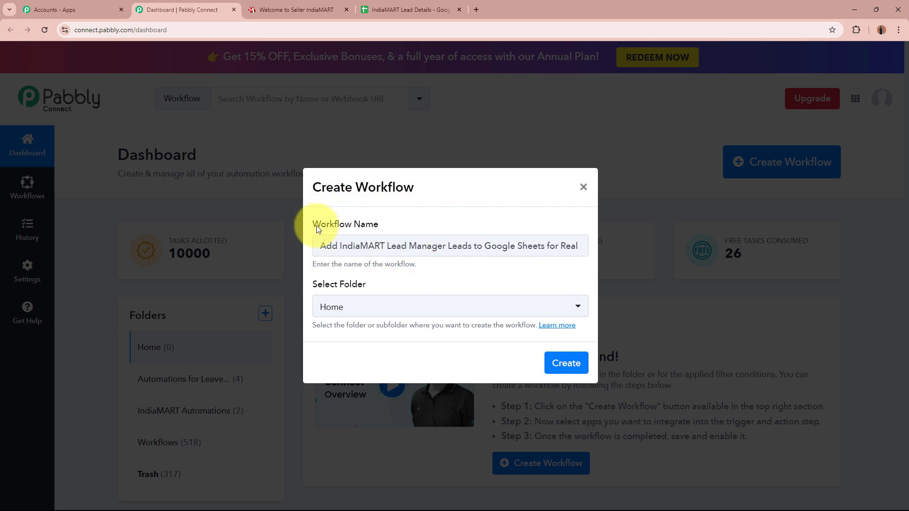
Step: Assign the new workflow to the IndiaMART Automations folder and create it
left_click_drag(314, 285, 391, 288)
left_click(390, 288)
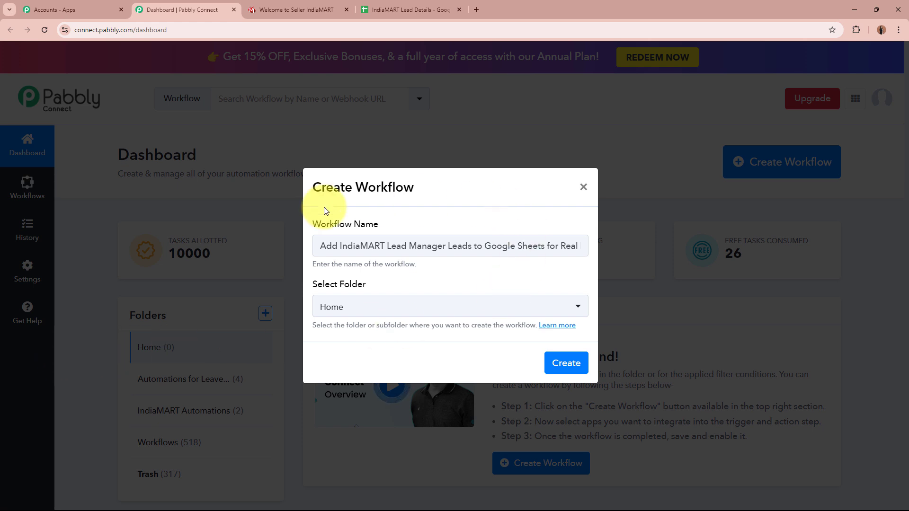
left_click(423, 304)
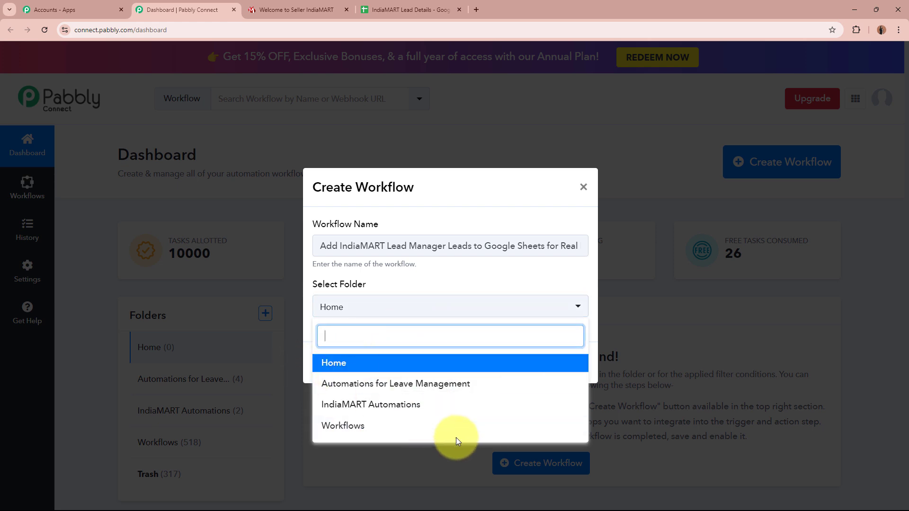
left_click(434, 405)
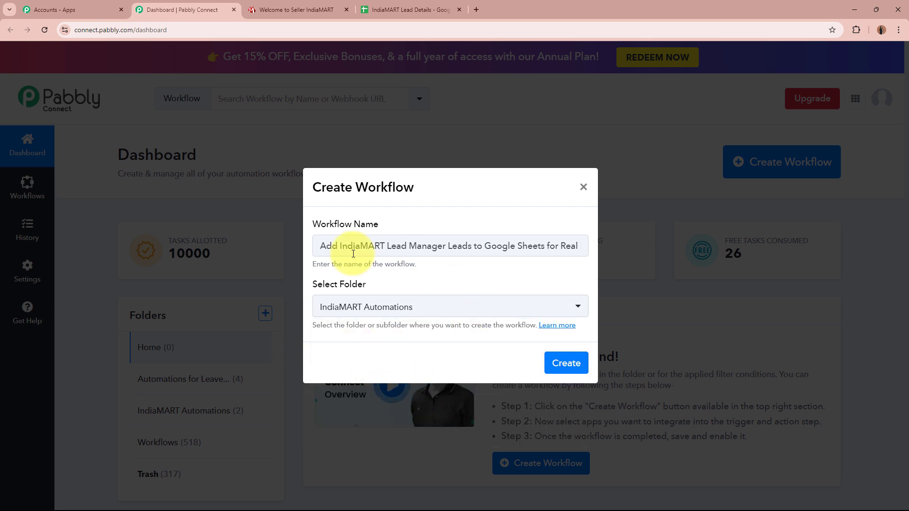
left_click_drag(316, 245, 614, 247)
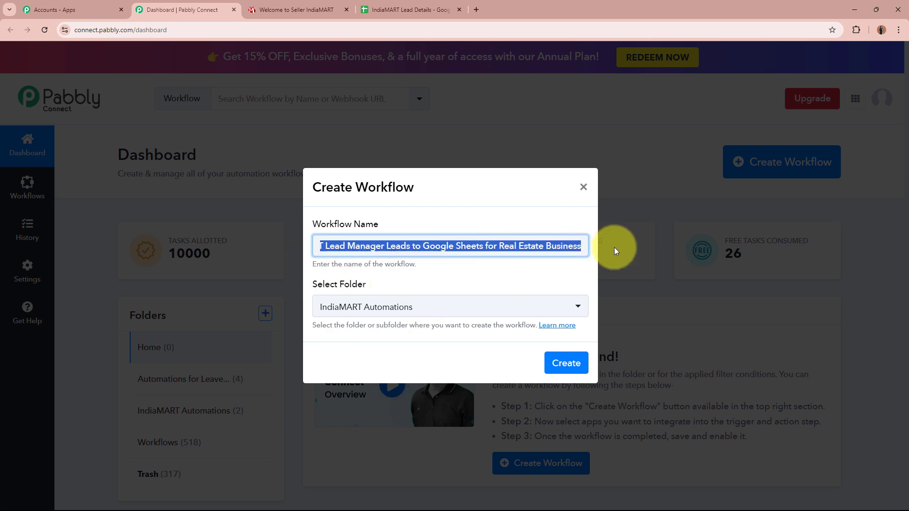
left_click(503, 221)
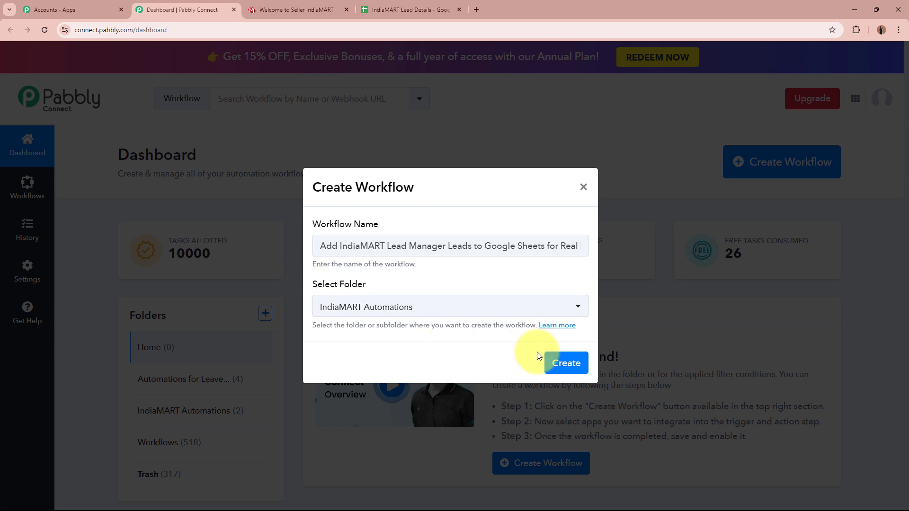
left_click(570, 363)
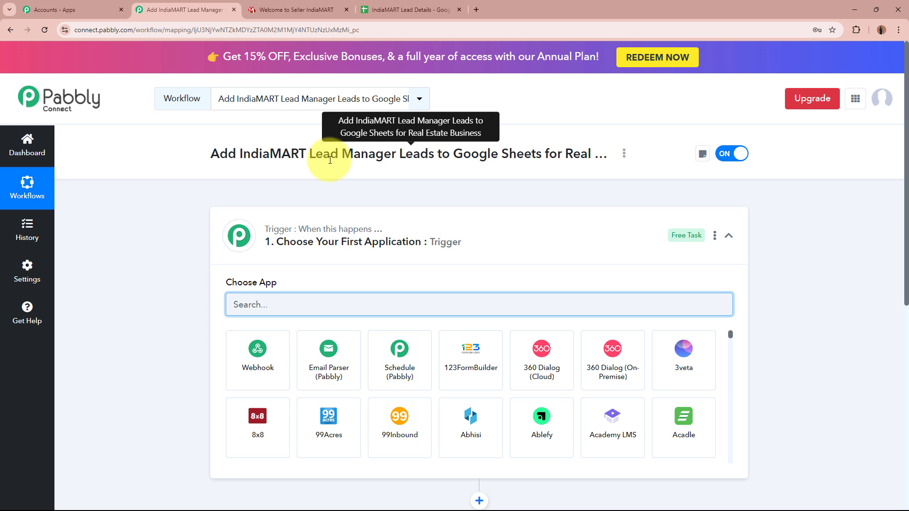
Step: Set the workflow's trigger application to IndiaMART with New Leads as the trigger event
left_click(550, 244)
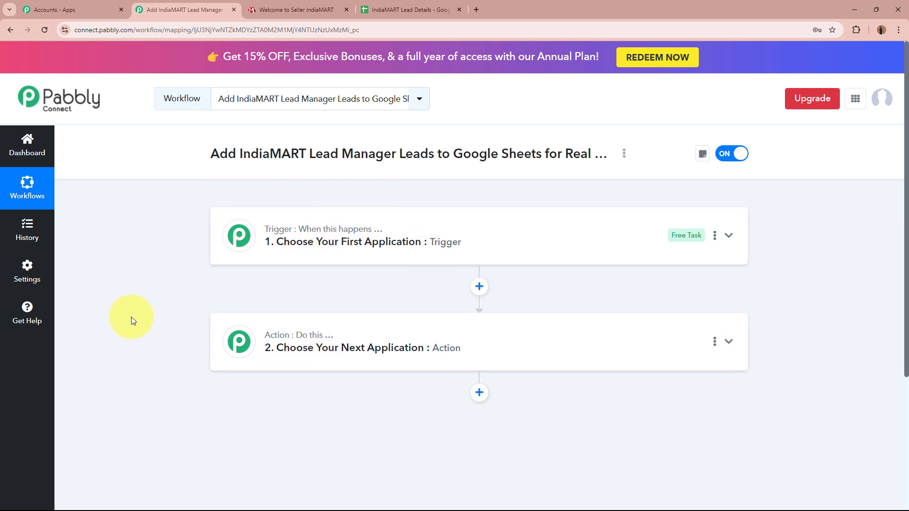
left_click(554, 252)
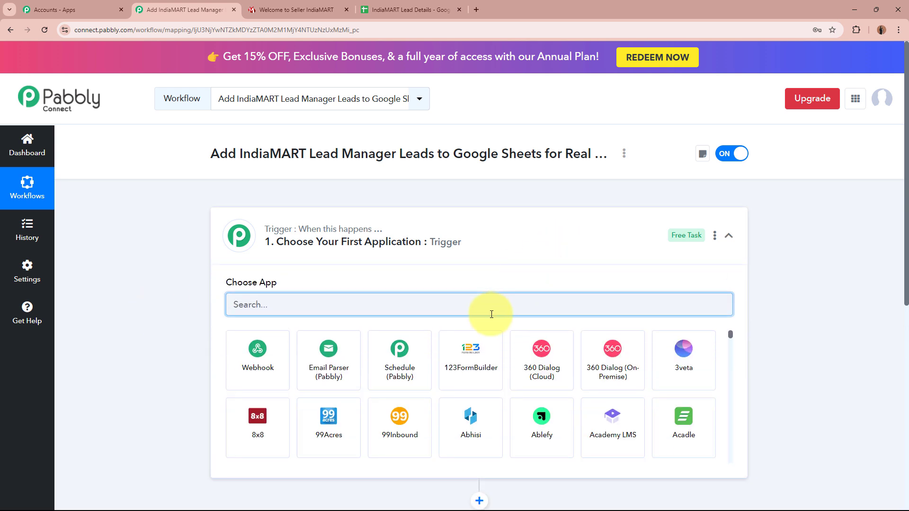
type("India")
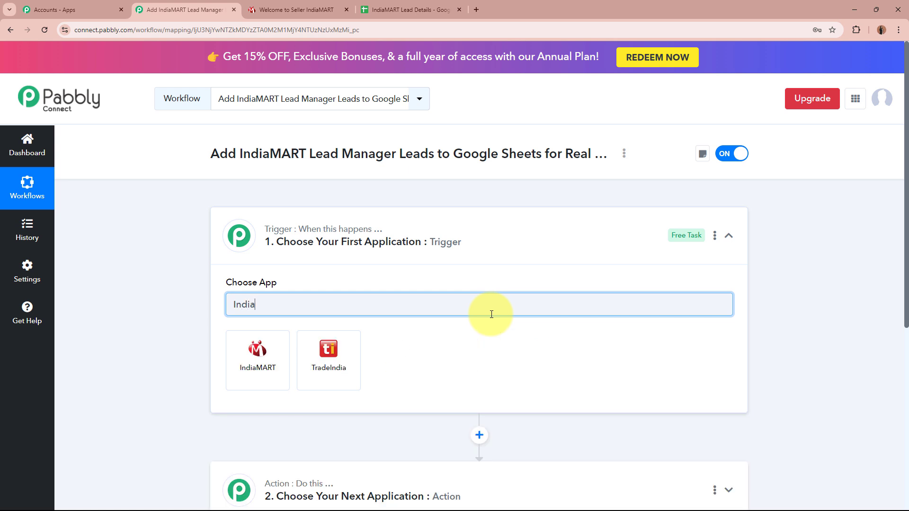
left_click(254, 364)
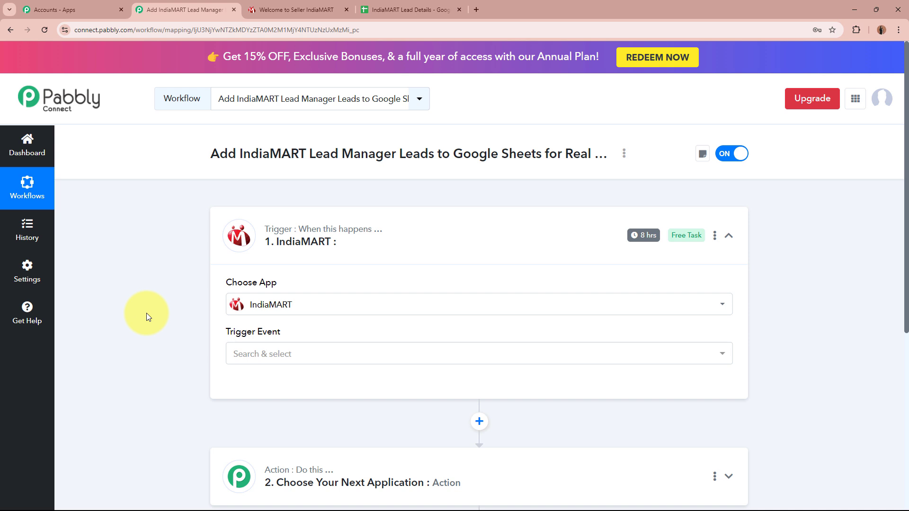
left_click(349, 358)
left_click(324, 416)
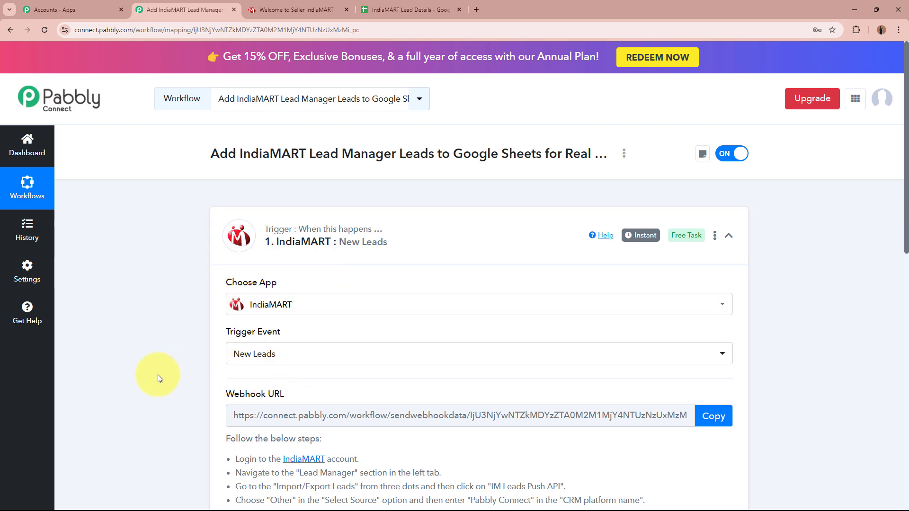
Step: Review the IndiaMART trigger's setup instructions and copy its webhook URL
scroll(158, 374, "down", 3)
left_click_drag(224, 251, 286, 266)
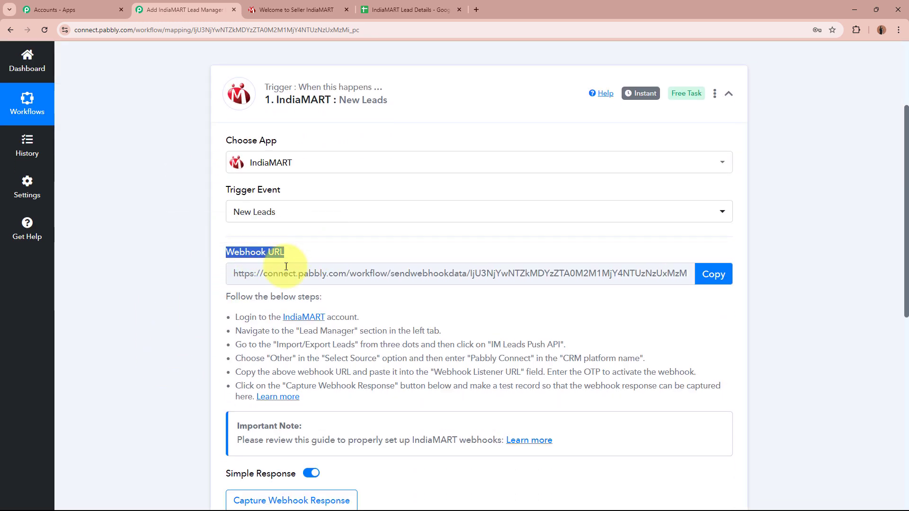
left_click(153, 312)
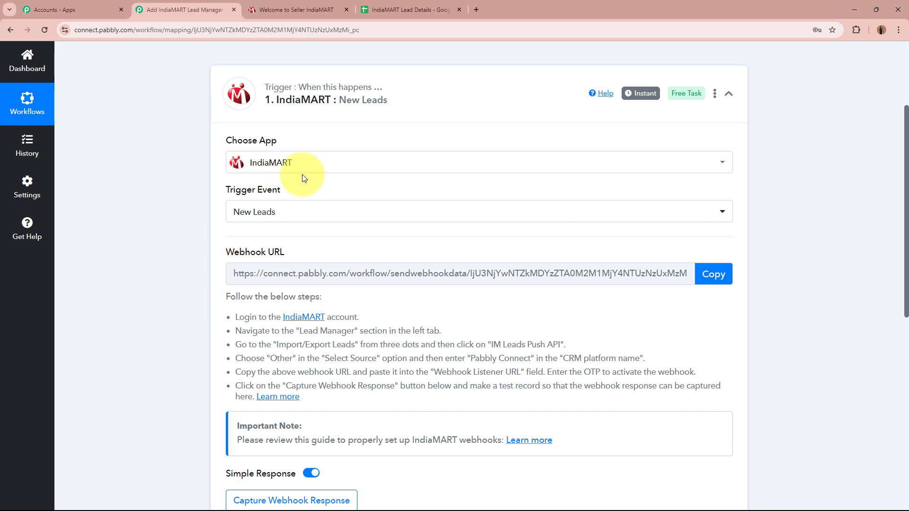
left_click_drag(217, 297, 337, 388)
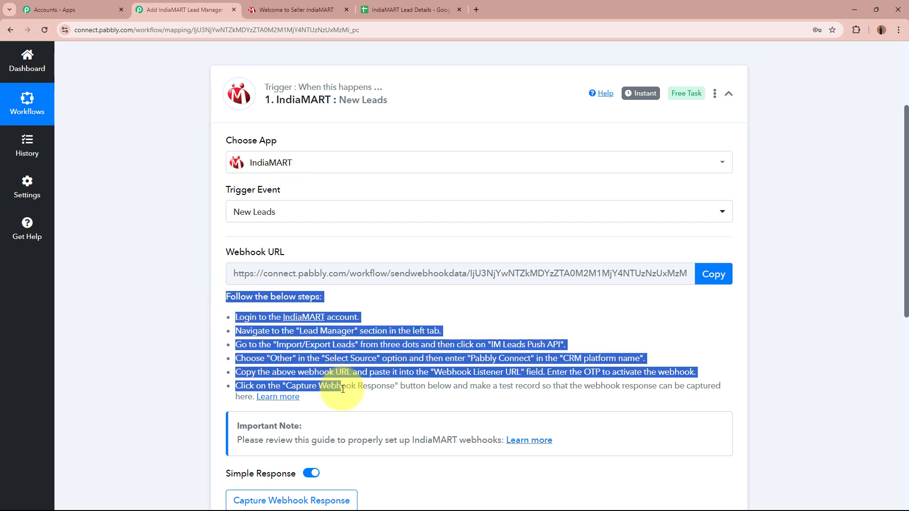
left_click(337, 388)
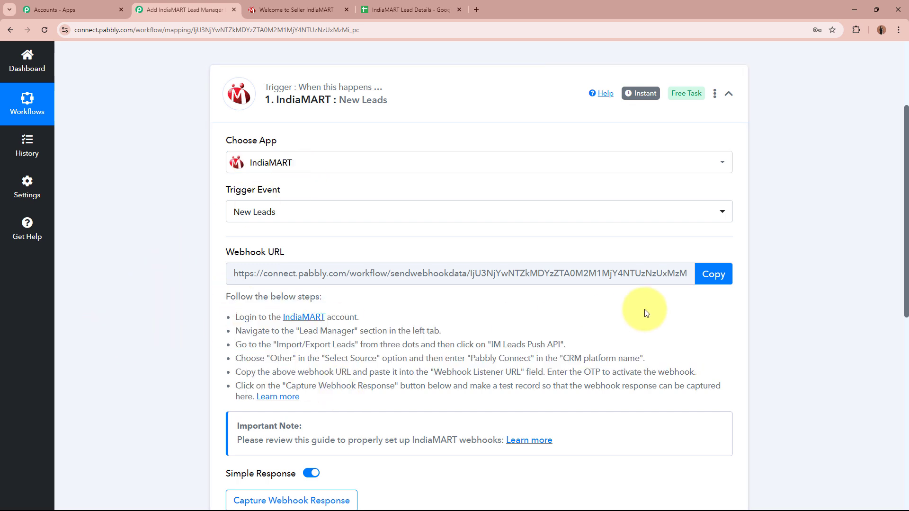
left_click(713, 275)
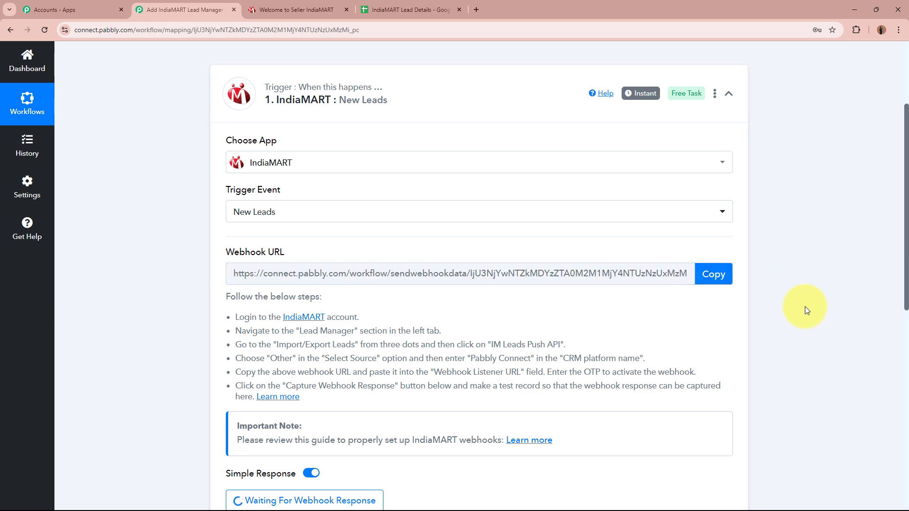
scroll(805, 306, "up", 1)
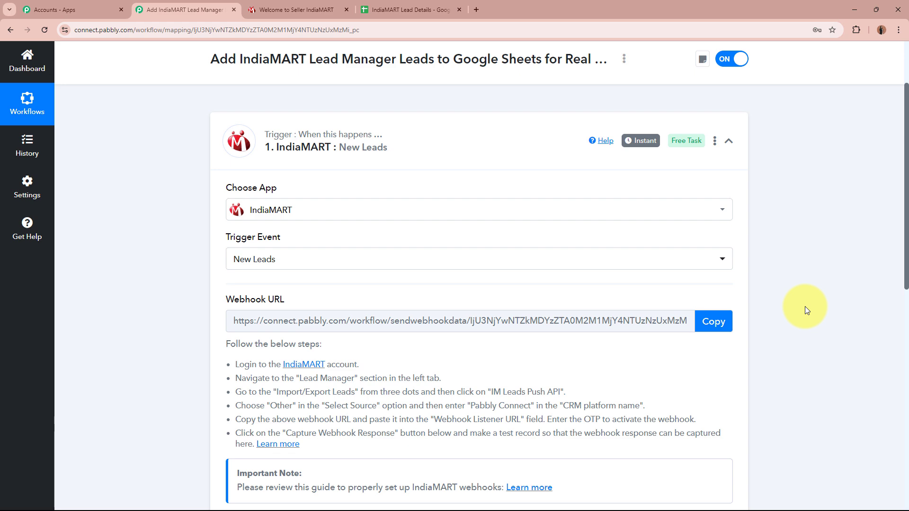
scroll(789, 308, "up", 2)
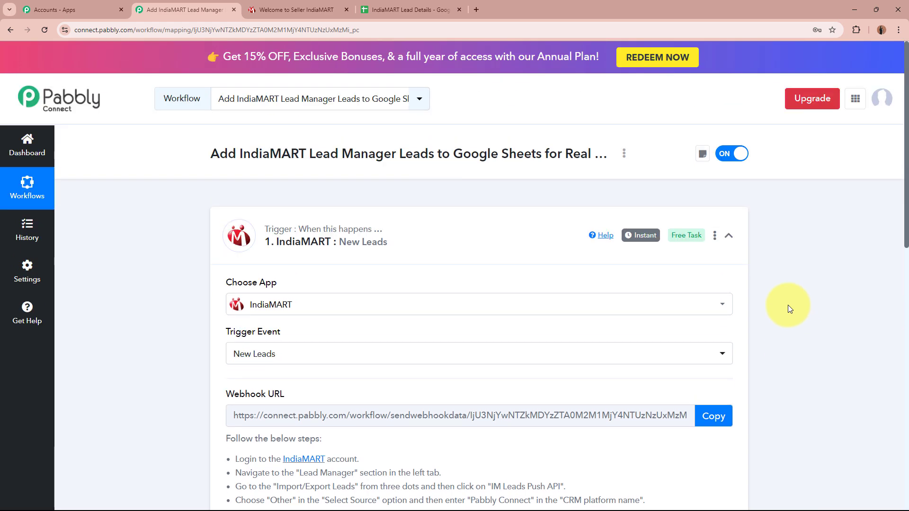
Step: Switch to IndiaMART, open the Lead Manager's Push API integration for exporting leads, and set its source to Other
left_click(308, 3)
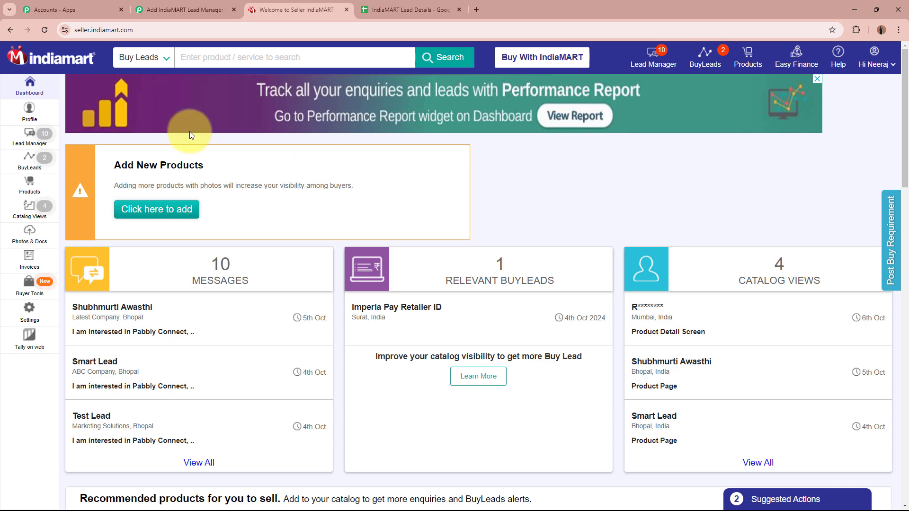
left_click(29, 140)
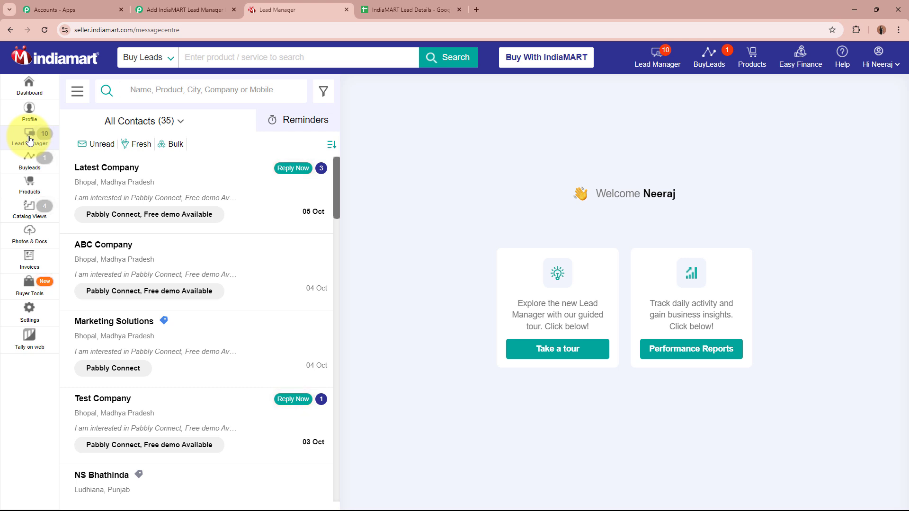
left_click(79, 97)
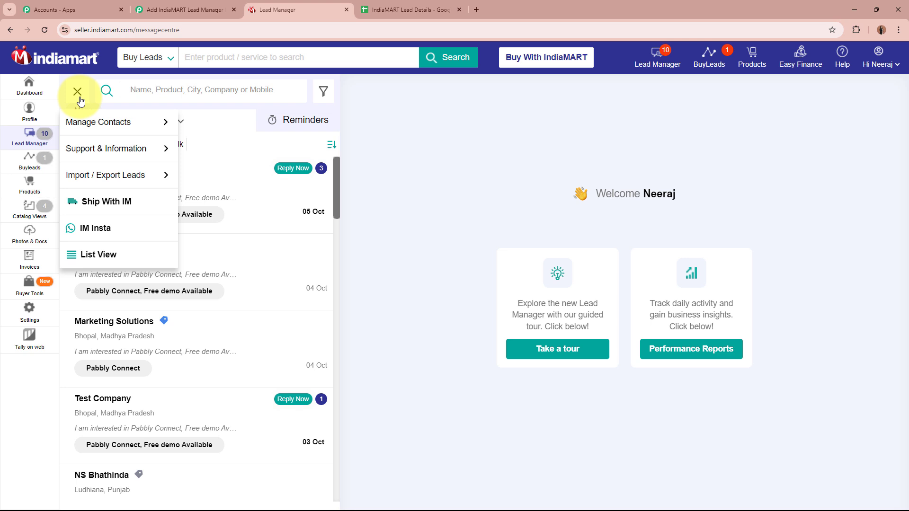
mouse_move(113, 176)
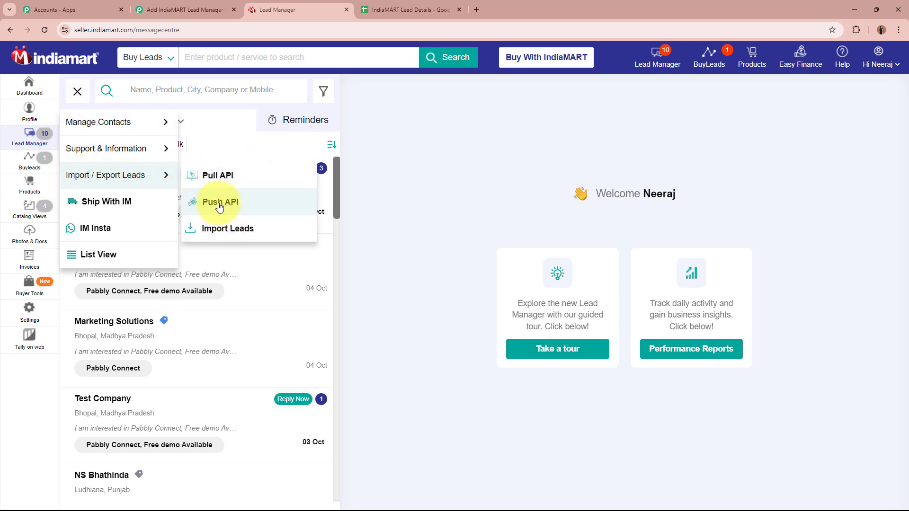
left_click(198, 205)
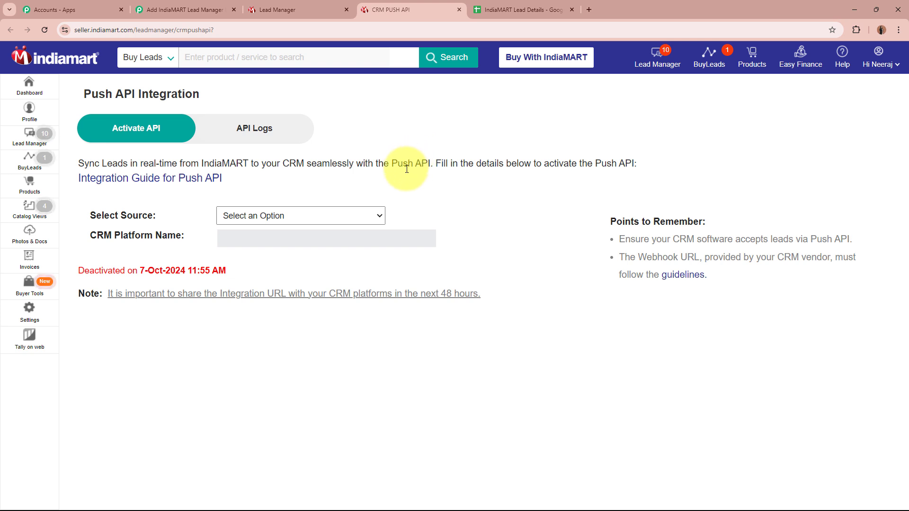
left_click(347, 215)
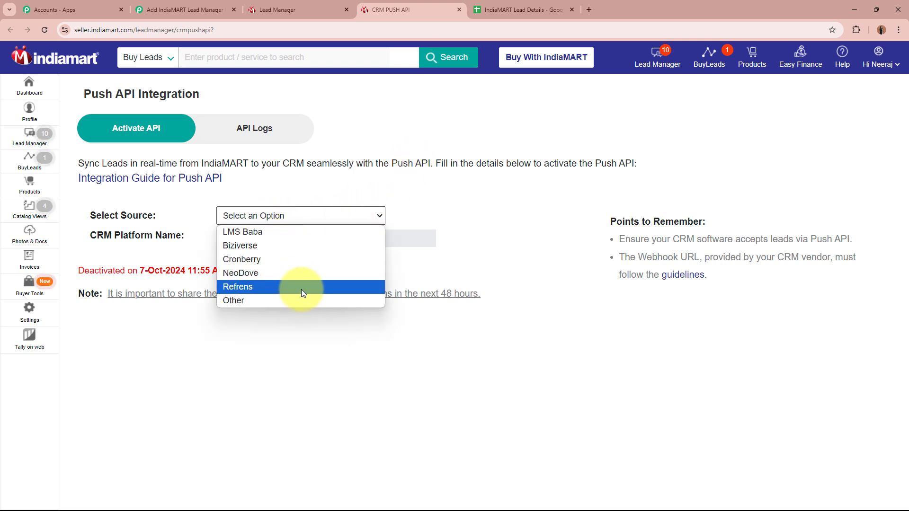
left_click(301, 301)
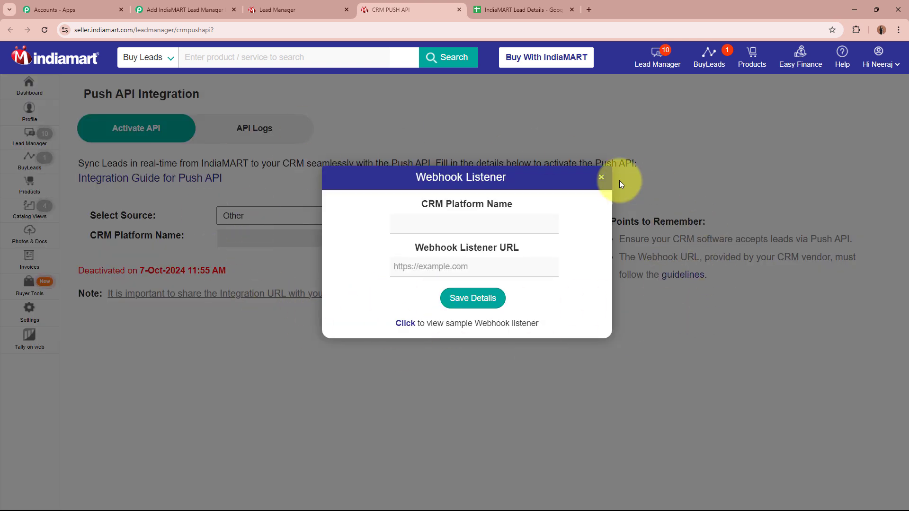
Step: Set the webhook listener's CRM platform name to Pabbly Connect, paste the copied webhook URL as its listener URL, and save the details
left_click_drag(420, 210, 542, 209)
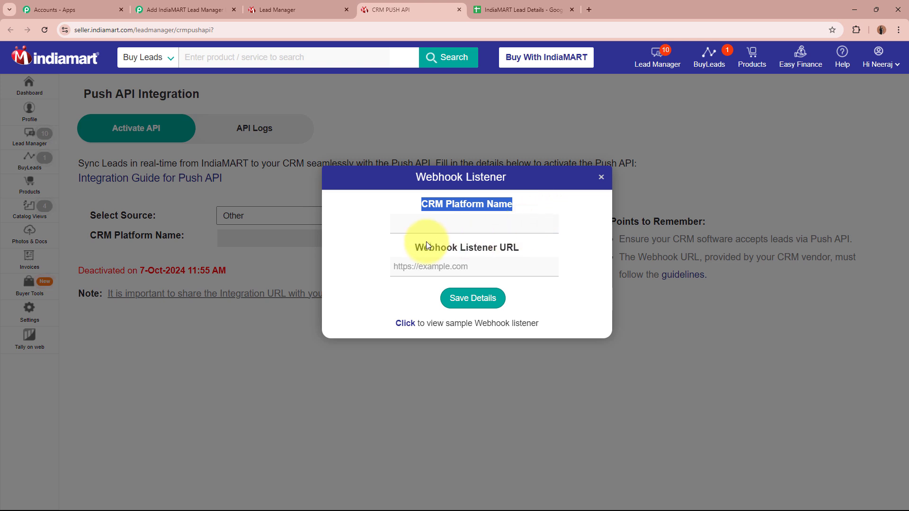
left_click_drag(419, 253, 533, 248)
left_click(509, 219)
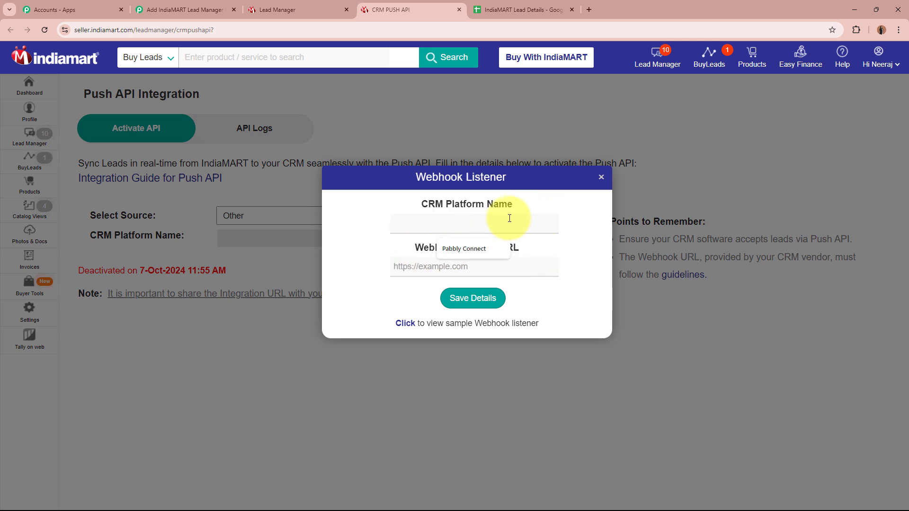
type("Pabbly Connect")
left_click(471, 268)
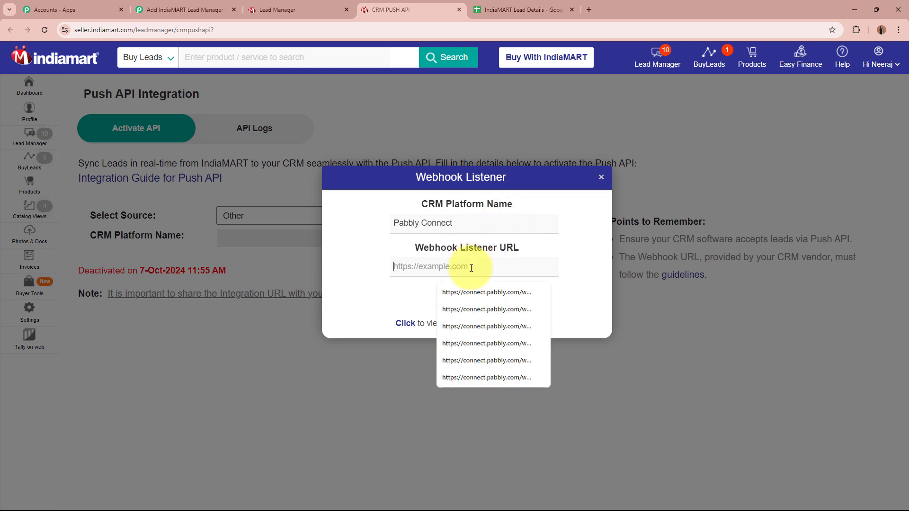
key("ctrl+v")
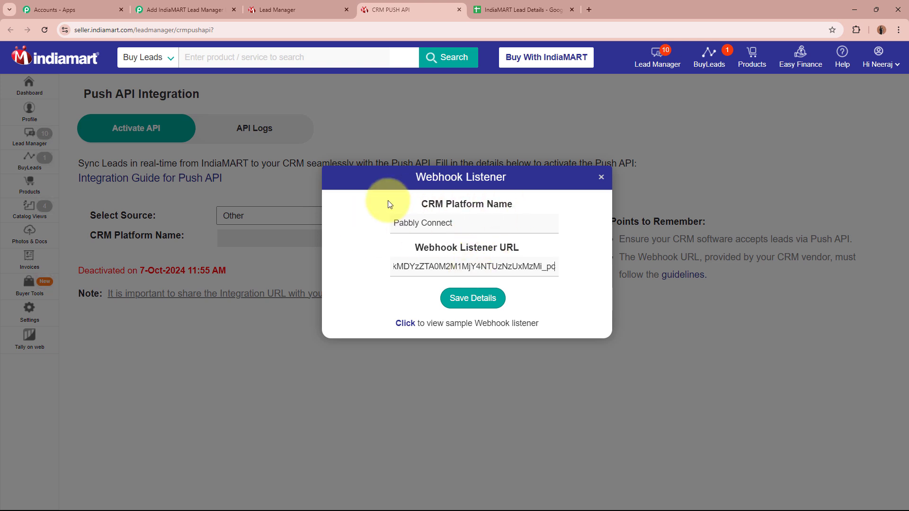
left_click(340, 229)
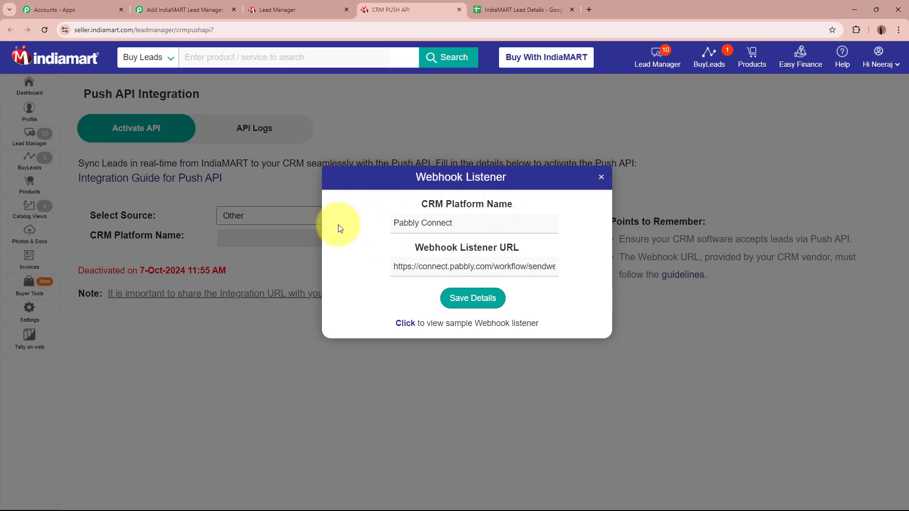
left_click(471, 301)
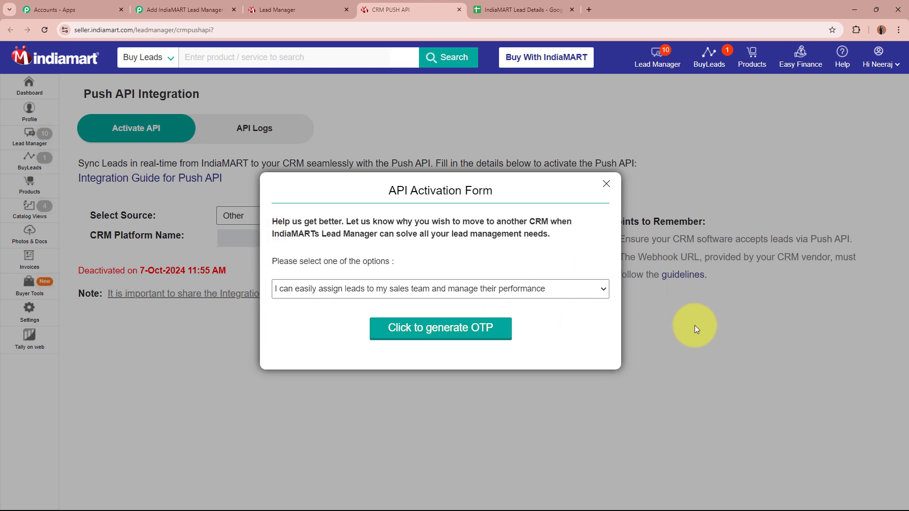
Step: Choose "I can easily assign leads to my sales team and manage their performance" as the API activation reason and generate the OTP
left_click(553, 289)
left_click(520, 304)
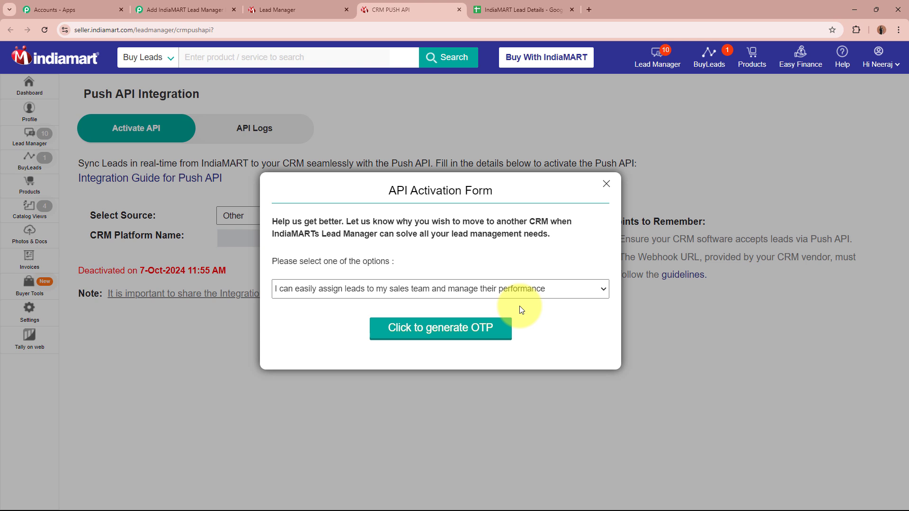
left_click(500, 327)
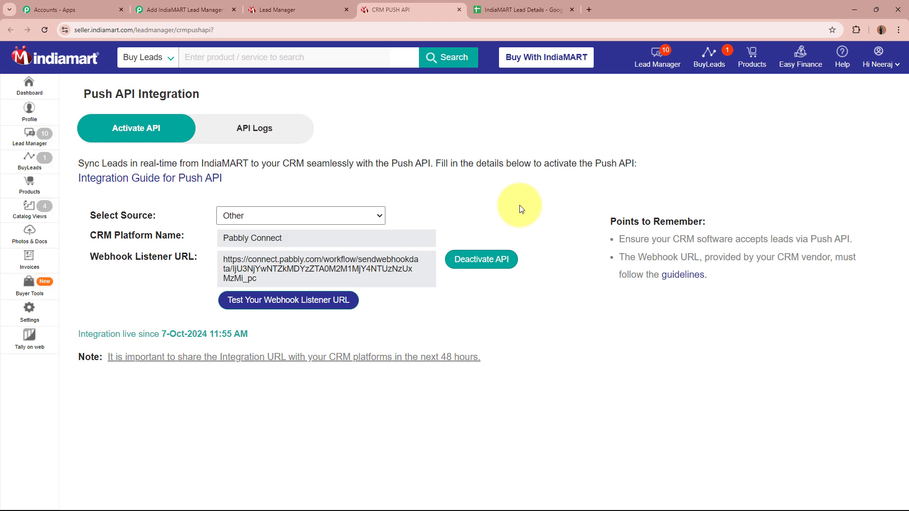
Step: Switch to the Pabbly Connect workflow and check the IndiaMART trigger's webhook response capture status
left_click(179, 10)
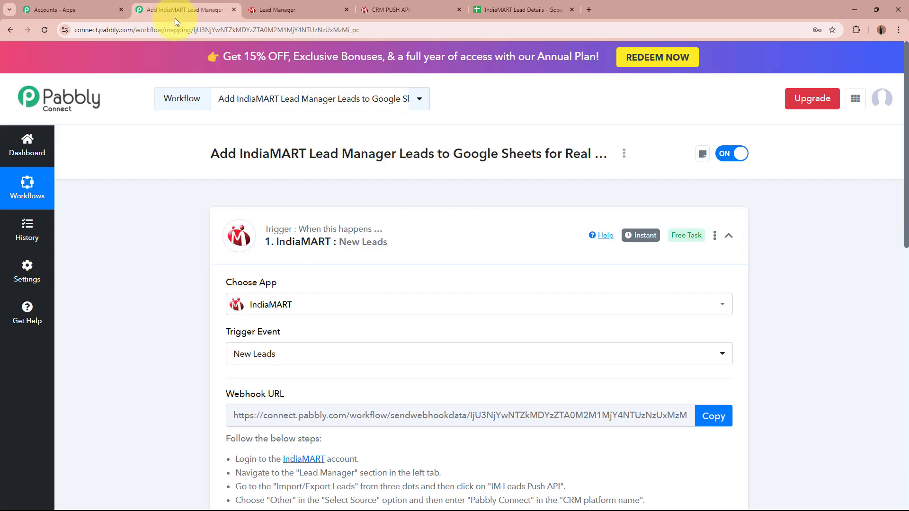
scroll(166, 323, "down", 1)
scroll(163, 324, "down", 6)
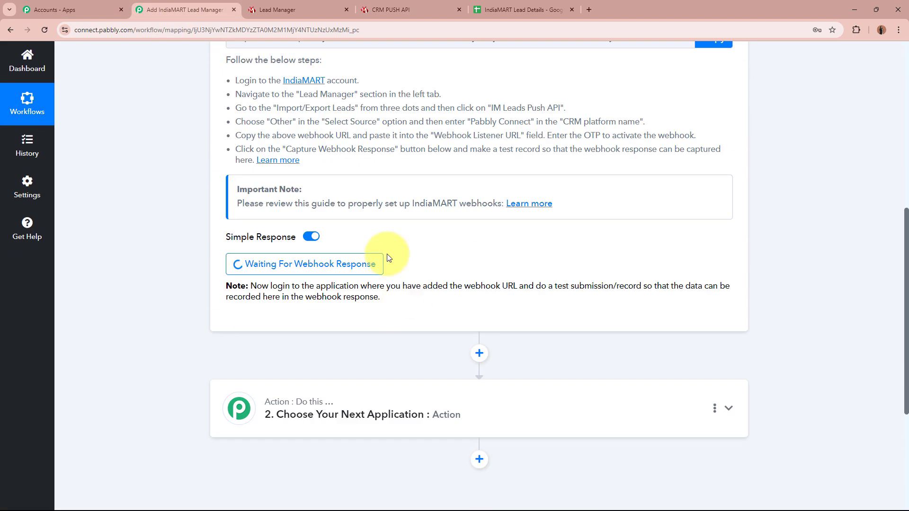
scroll(127, 293, "up", 8)
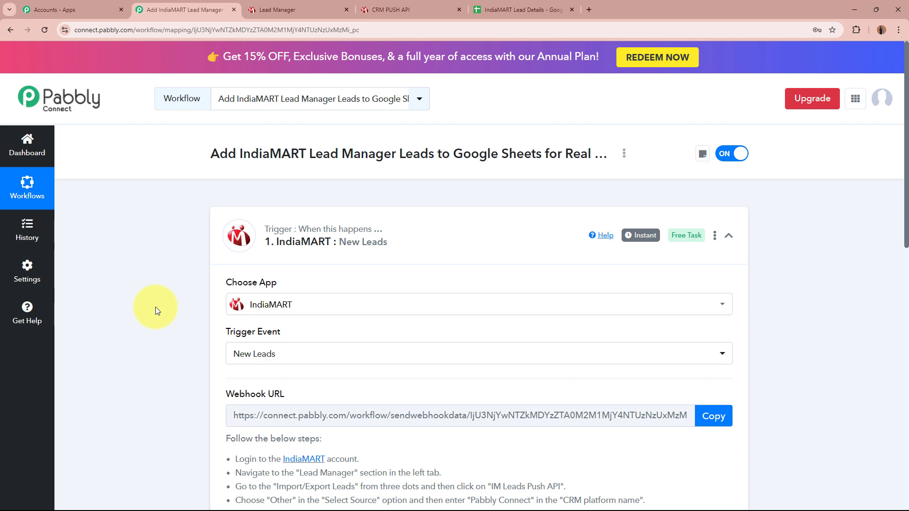
scroll(155, 307, "down", 6)
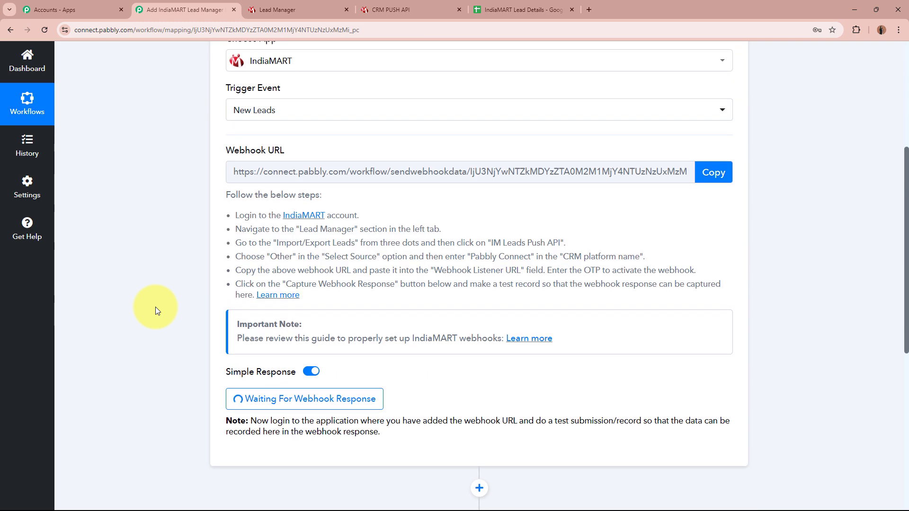
scroll(157, 291, "up", 6)
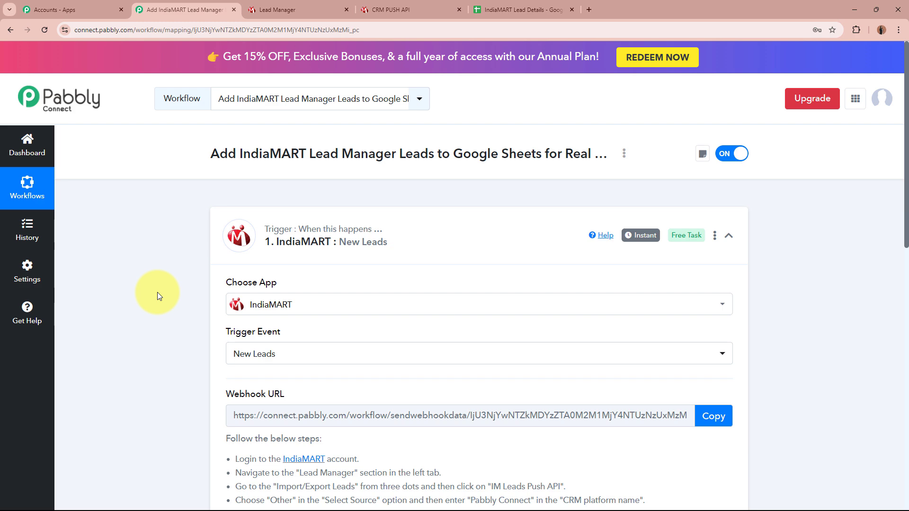
Step: Switch to the buyer's IndiaMART window and search for "magnet brains software technology pvt ltd"
key("alt+Tab")
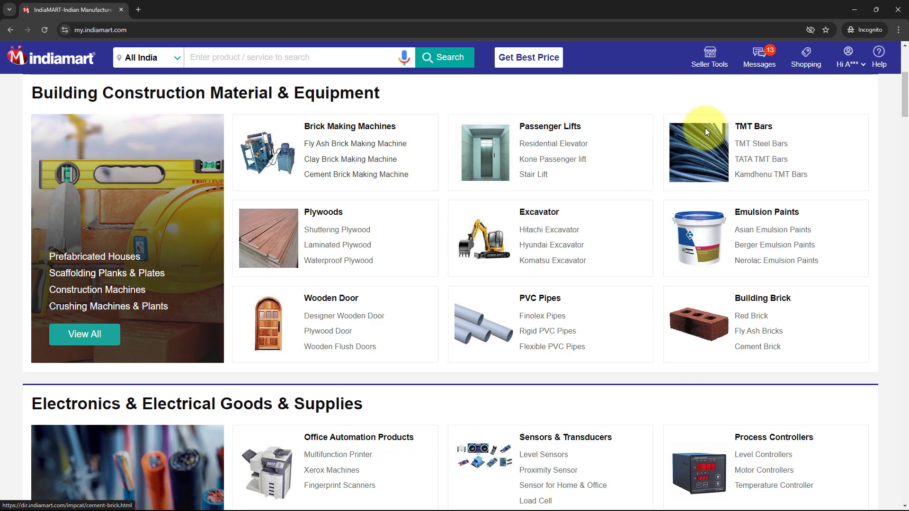
left_click(339, 57)
type("Ma")
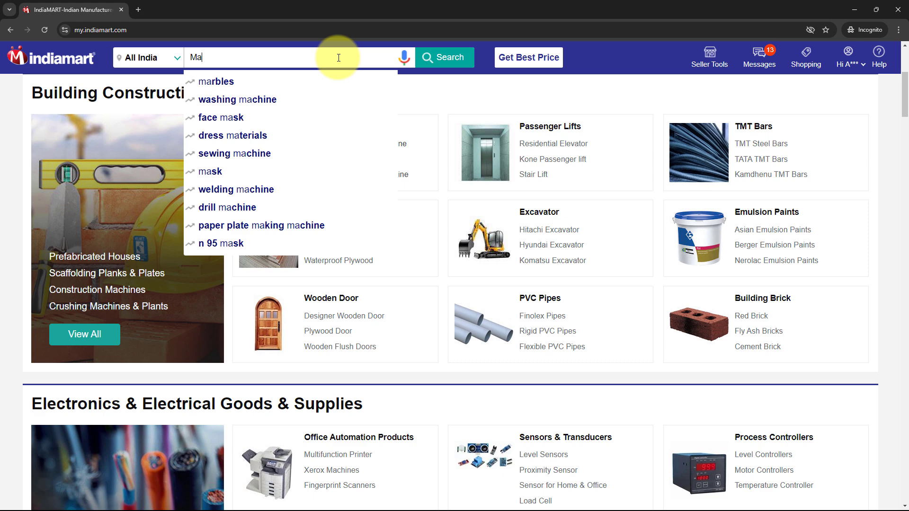
type("gnet ")
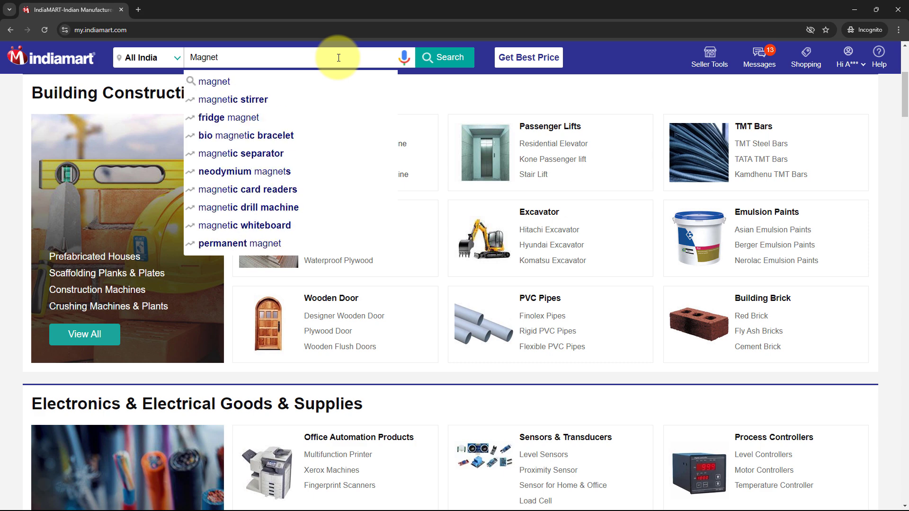
type("Brai")
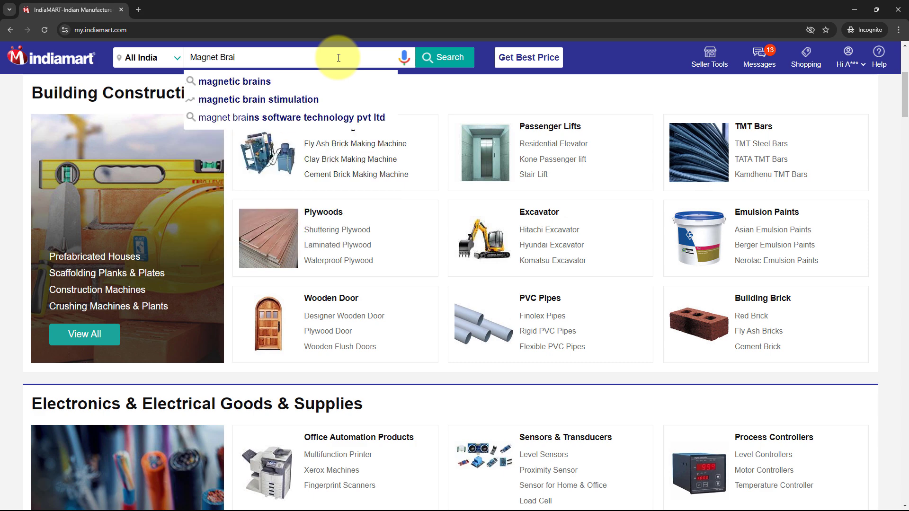
left_click(332, 116)
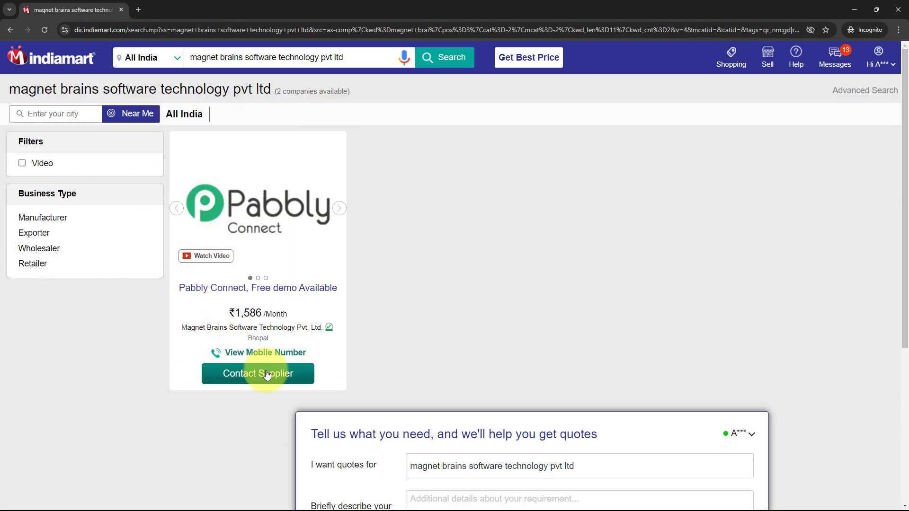
Step: Send the Pabbly Connect supplier the message "I am interested in a 3 BHK apartment in Sector 45, Gurgaon. Please share the available options, pricing, and amenities details."
left_click(262, 372)
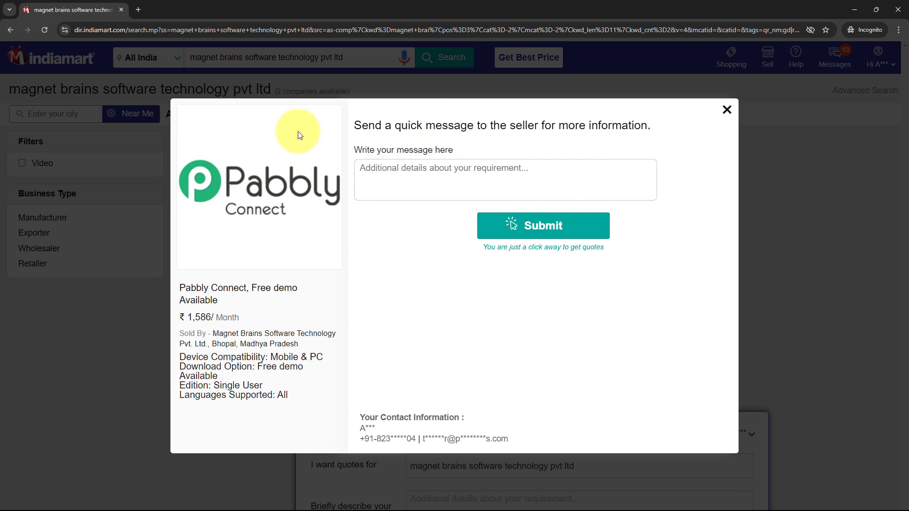
left_click(385, 166)
type("I am interested in a 3 BHK apartment in Sector 45, Gurgaon. Please share the available options, pricing, and amenities details.")
left_click_drag(360, 167, 625, 177)
left_click(625, 176)
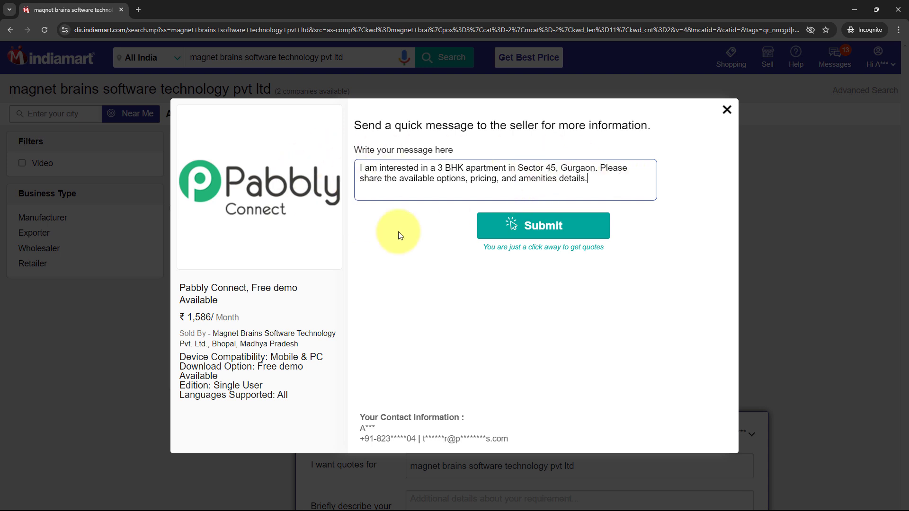
left_click(530, 226)
Step: Enter Test Company as the inquiry's company name, submit it, and check the submission message
left_click(488, 179)
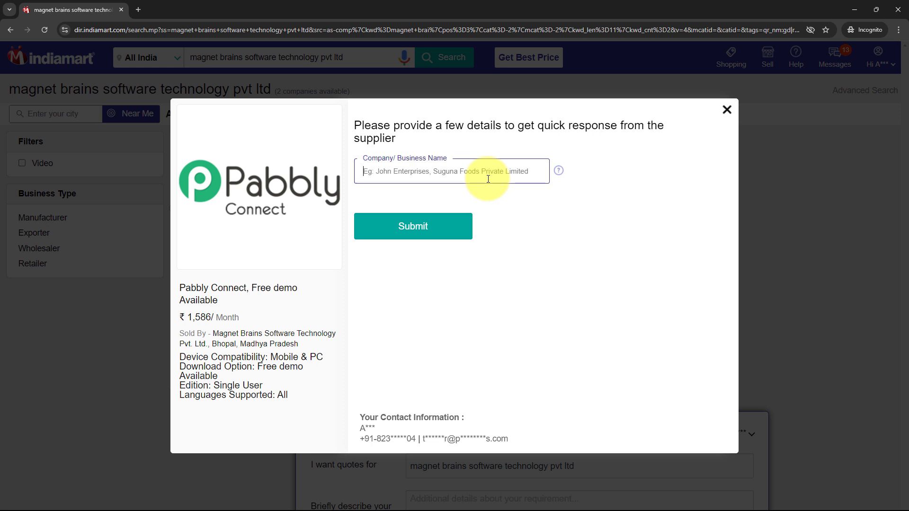
type("Test")
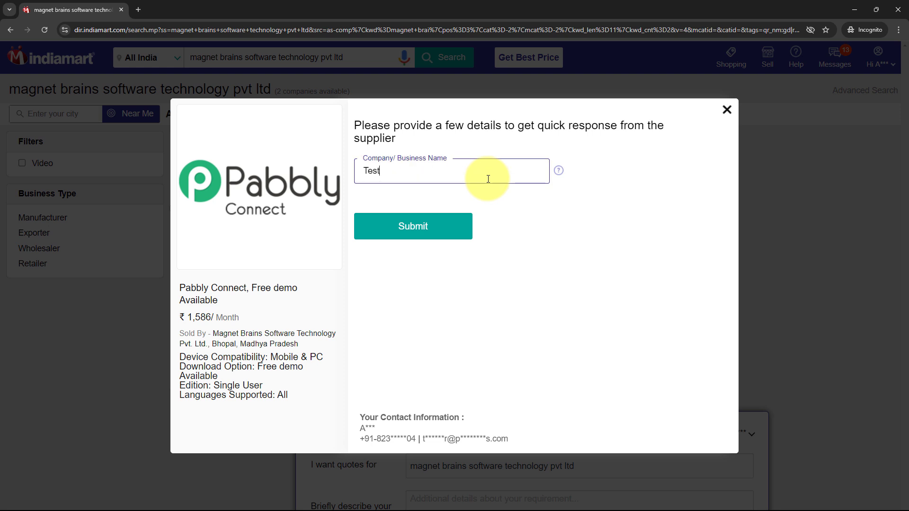
type(" Company")
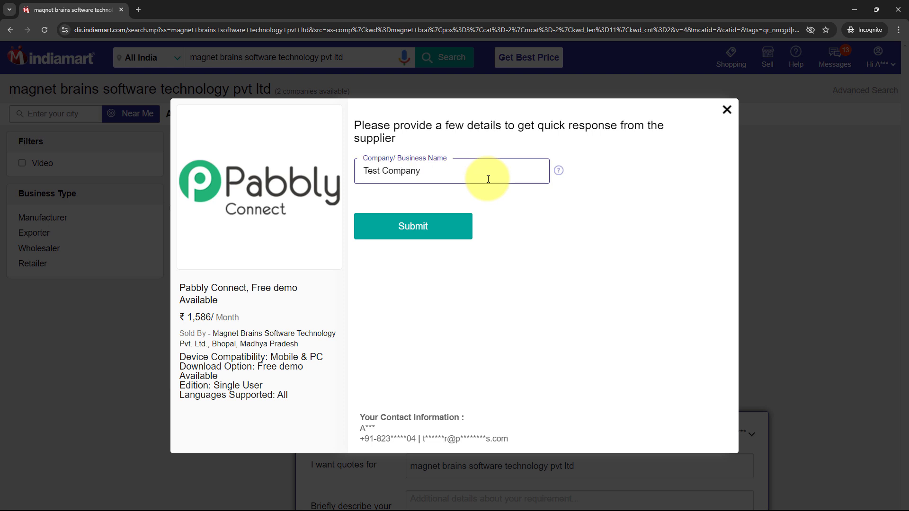
left_click(439, 227)
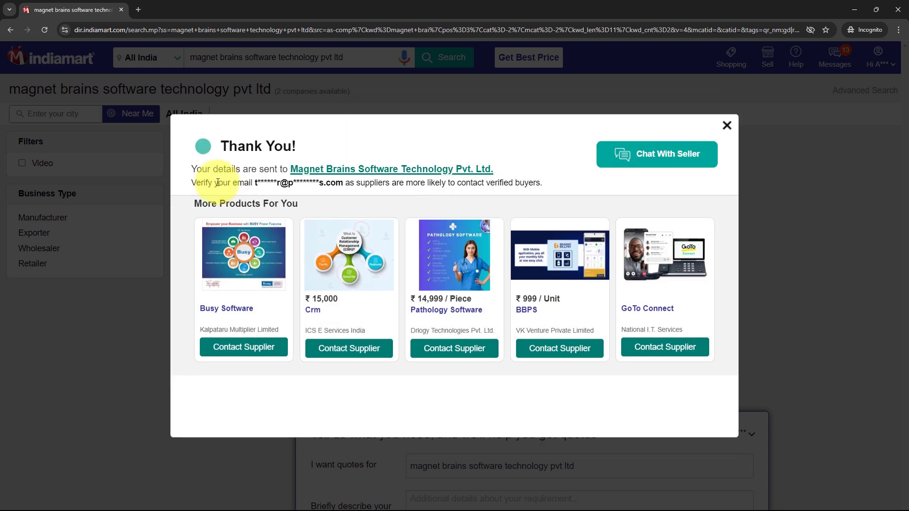
left_click_drag(198, 167, 275, 166)
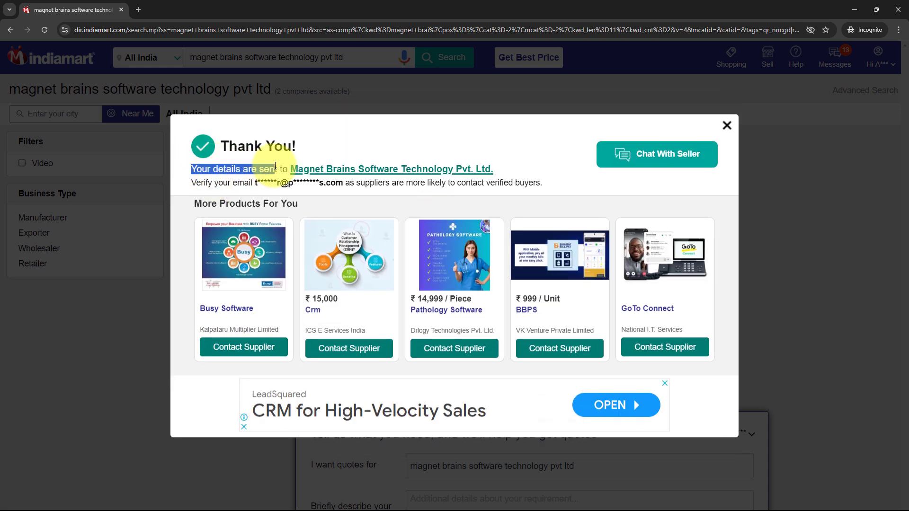
left_click(275, 167)
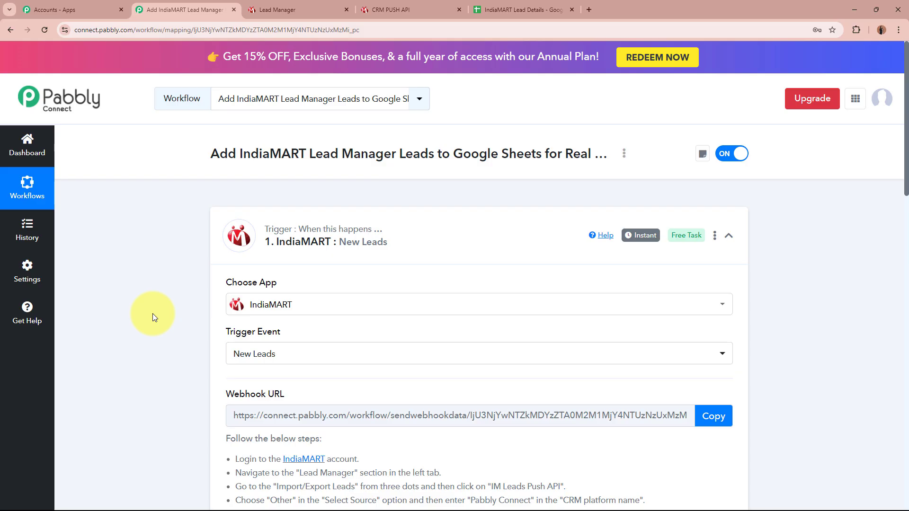
Step: In the Pabbly Connect workflow, review the captured webhook response's query ID, subject, sender state and sender name
scroll(152, 313, "down", 7)
scroll(153, 314, "down", 7)
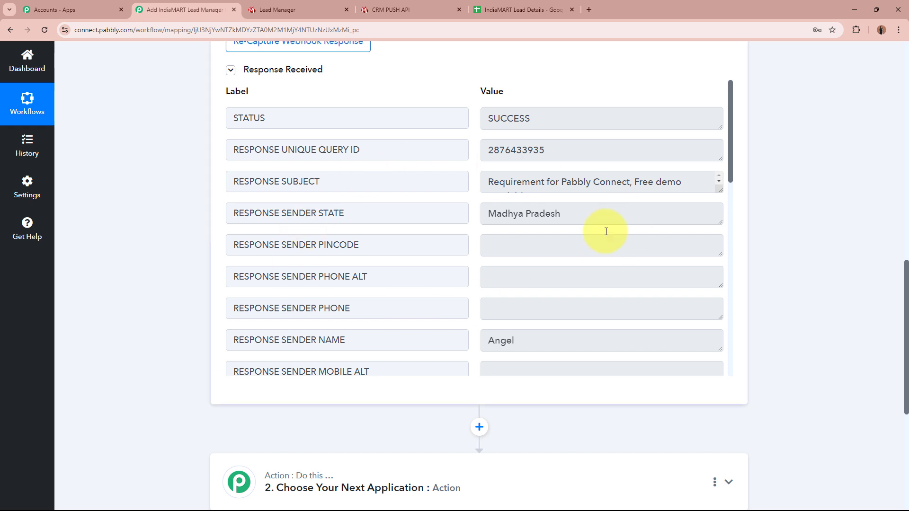
scroll(126, 263, "up", 2)
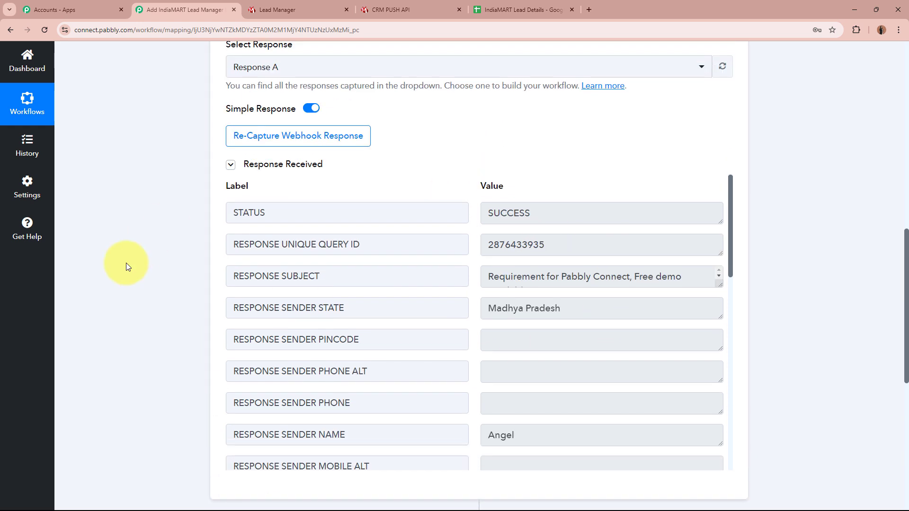
left_click(611, 245)
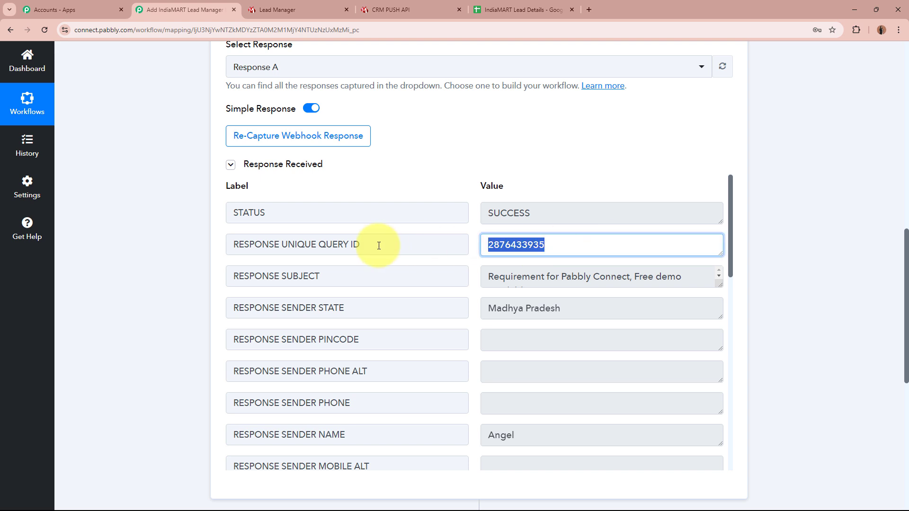
left_click_drag(470, 276, 566, 279)
left_click_drag(493, 303, 575, 314)
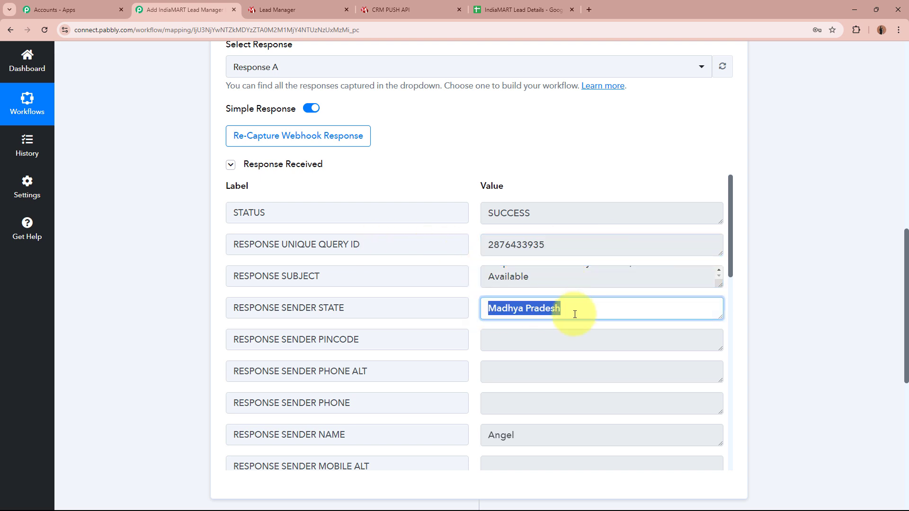
left_click_drag(490, 437, 564, 438)
left_click(569, 439)
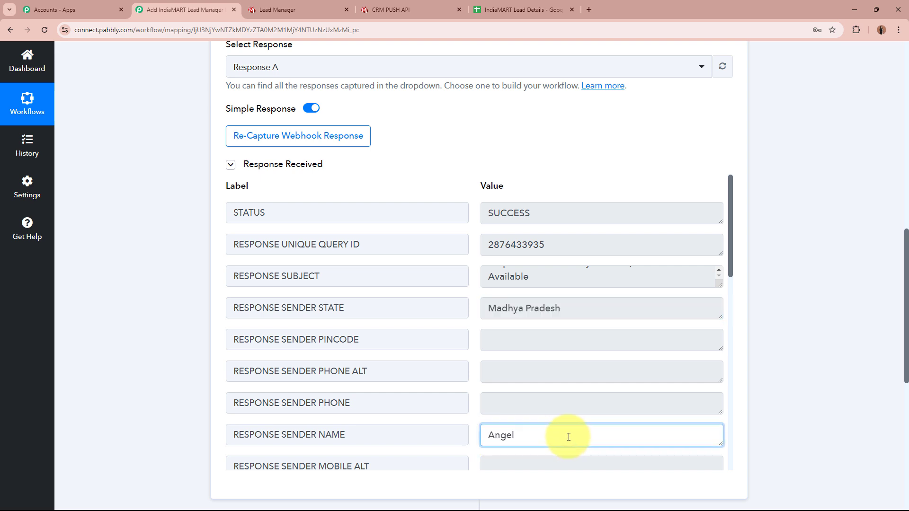
Step: Review the sender's mobile, email, country, company and city in the captured webhook response
scroll(569, 436, "down", 6)
left_click_drag(487, 212, 598, 214)
left_click(498, 280)
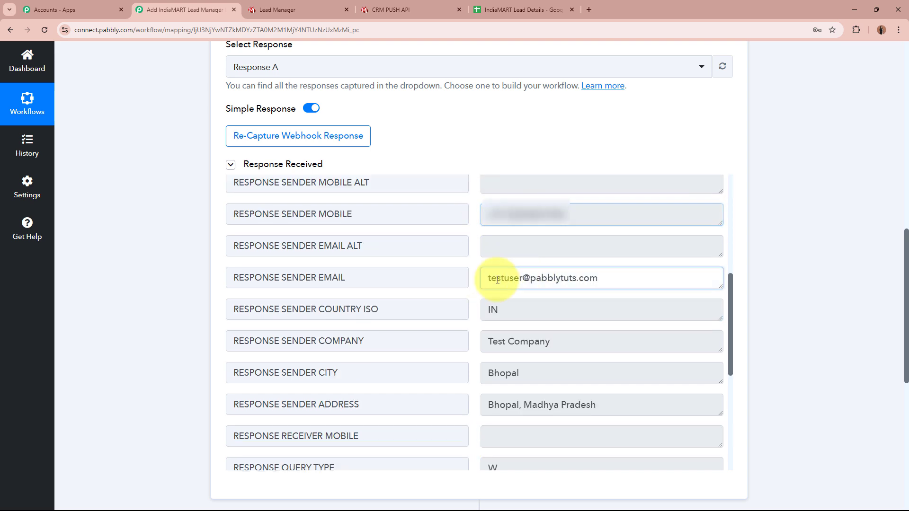
left_click_drag(498, 279, 635, 276)
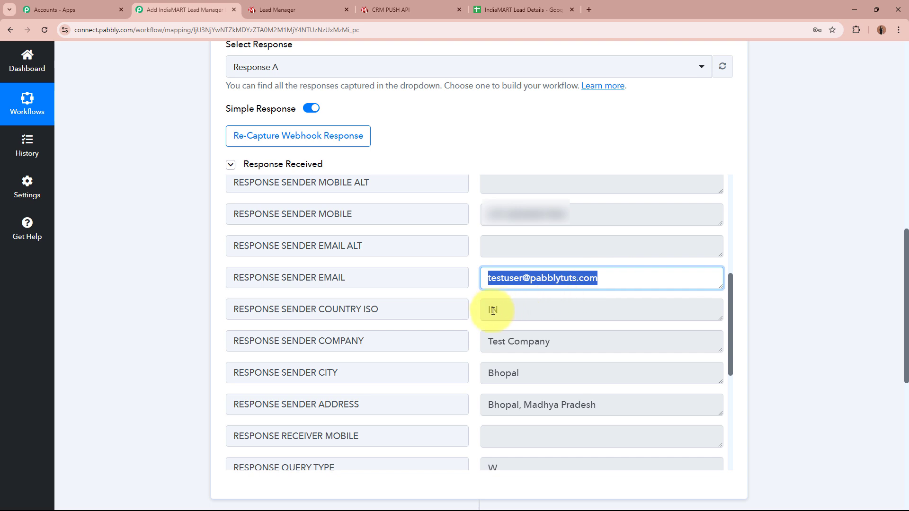
left_click_drag(489, 309, 512, 309)
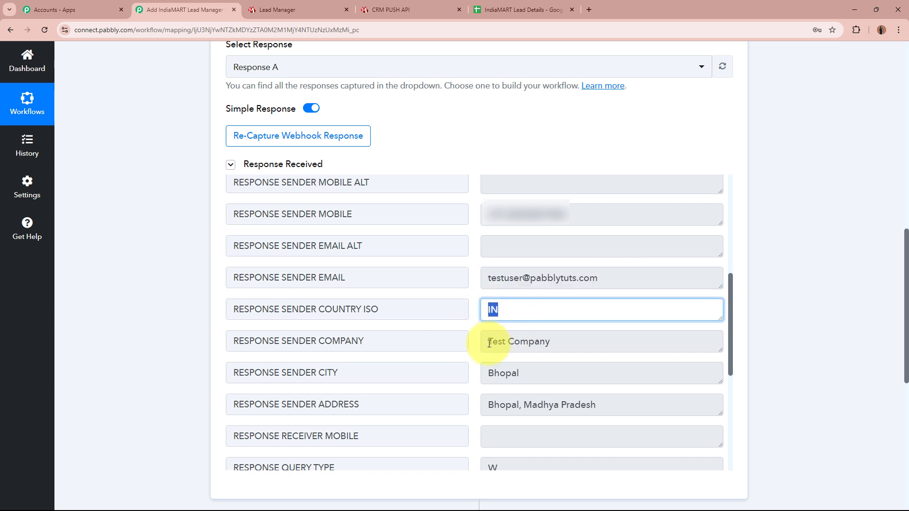
left_click_drag(487, 341, 574, 341)
left_click(487, 375)
left_click_drag(488, 376, 551, 376)
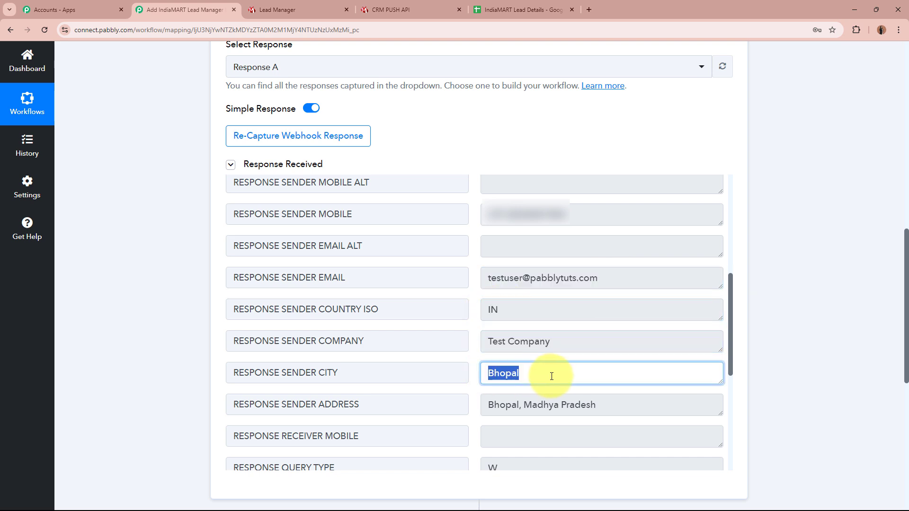
Step: Review the sender address, product name and full message text in the captured webhook response, and collapse the IndiaMART trigger step
left_click_drag(490, 406, 631, 404)
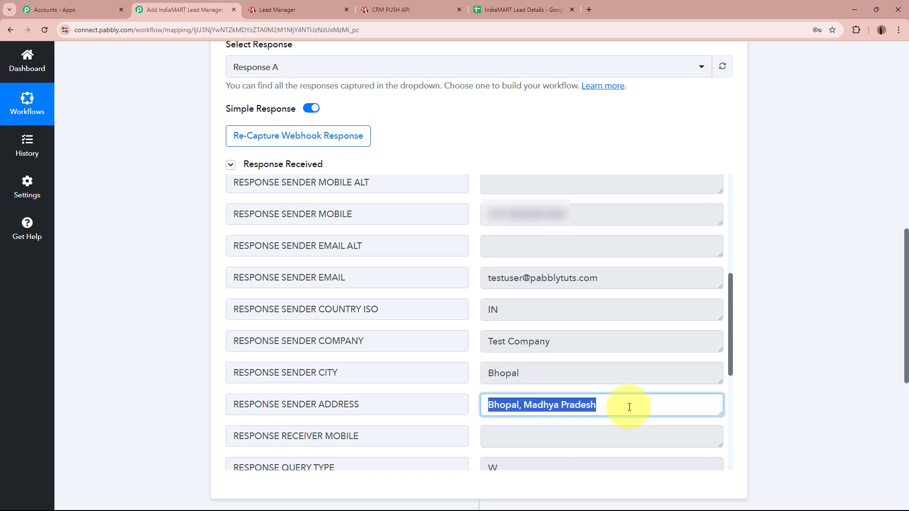
left_click(629, 407)
scroll(630, 407, "down", 5)
left_click_drag(488, 260, 663, 260)
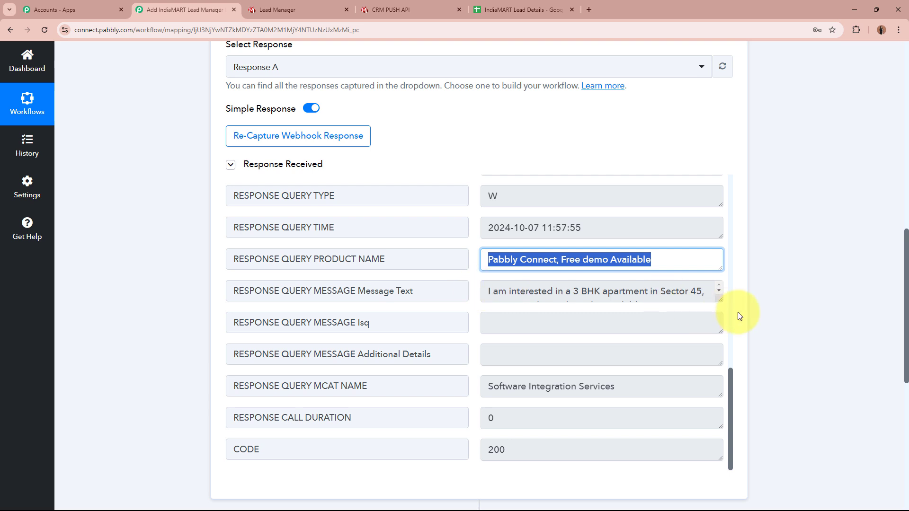
left_click_drag(721, 302, 719, 331)
left_click_drag(486, 290, 528, 328)
left_click(576, 324)
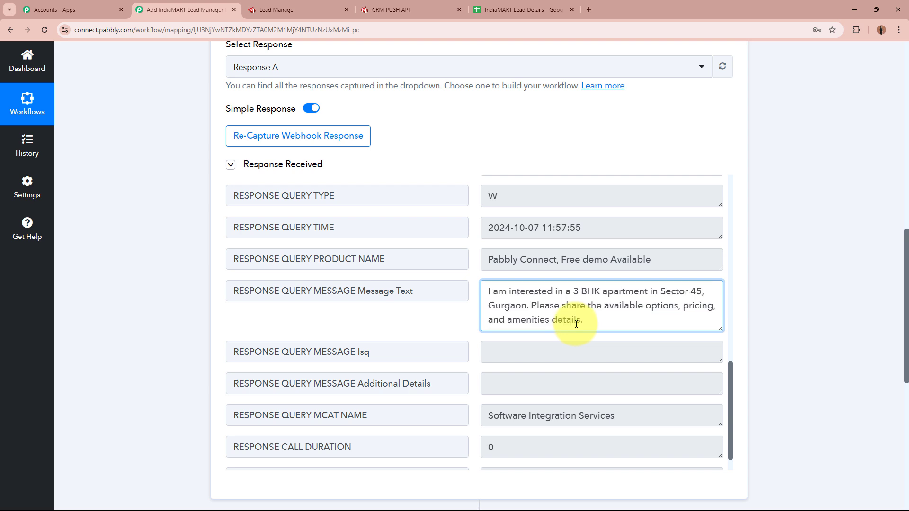
scroll(576, 324, "down", 1)
left_click(867, 353)
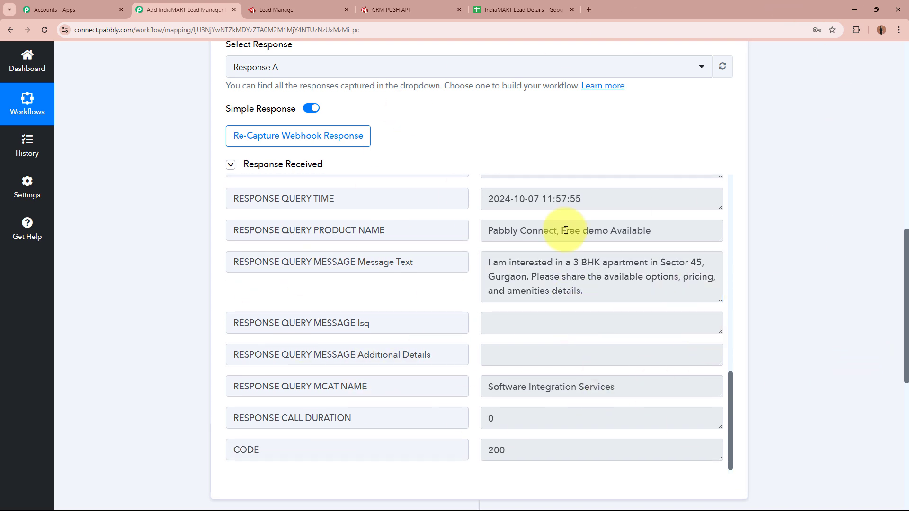
scroll(794, 303, "up", 10)
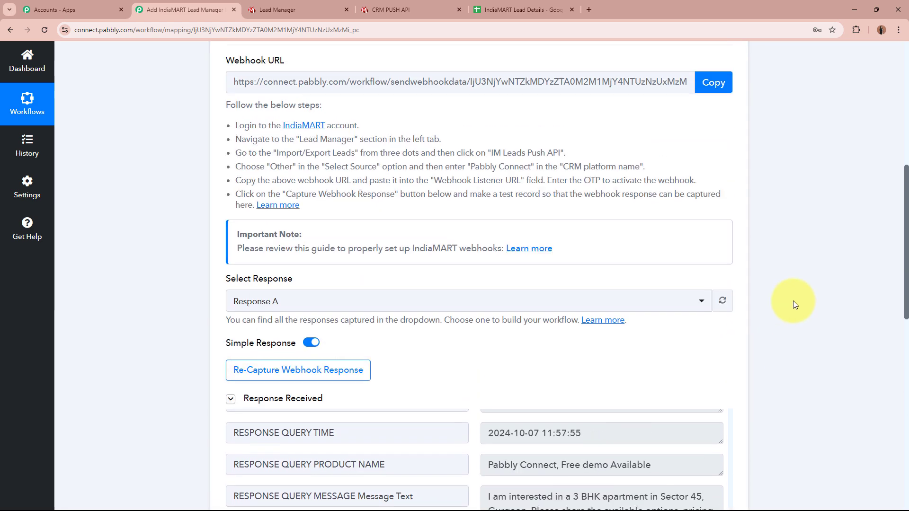
left_click(432, 258)
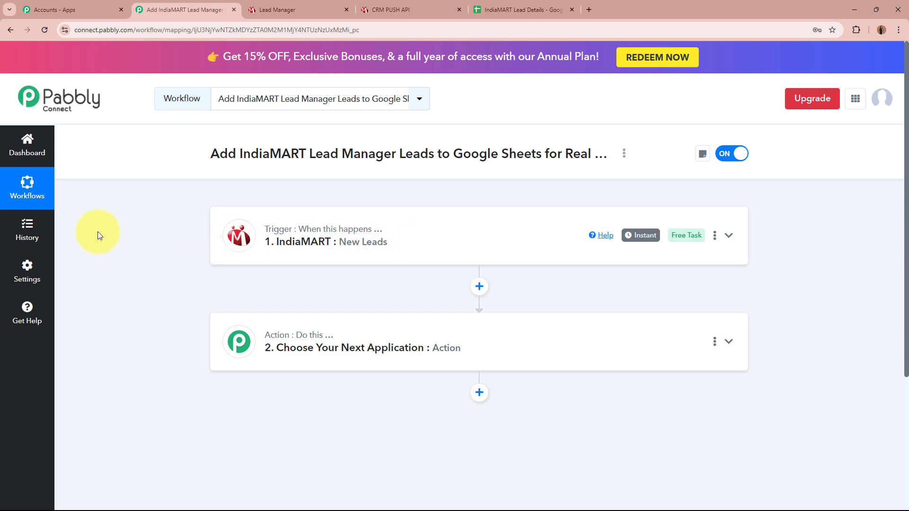
Step: Switch to the IndiaMART Lead Details spreadsheet in Google Sheets and look over its lead columns
left_click(502, 10)
left_click(204, 170)
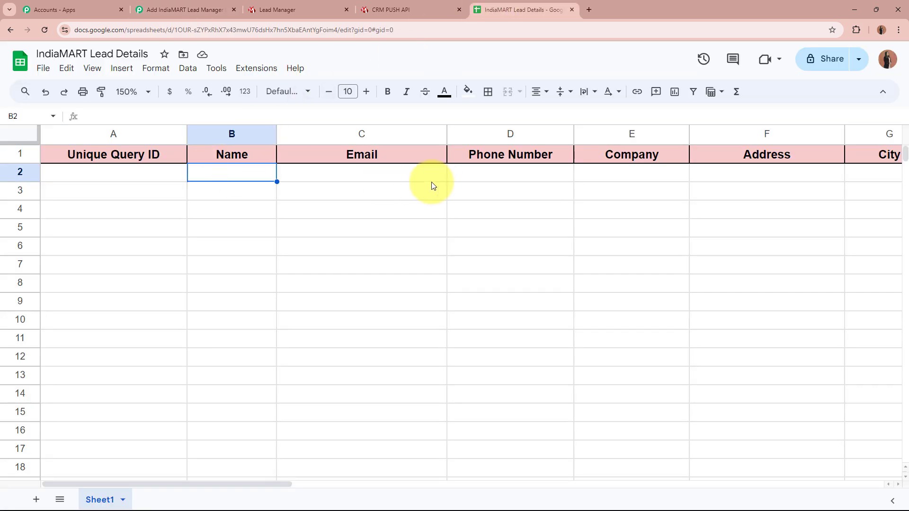
left_click(431, 177)
left_click(579, 176)
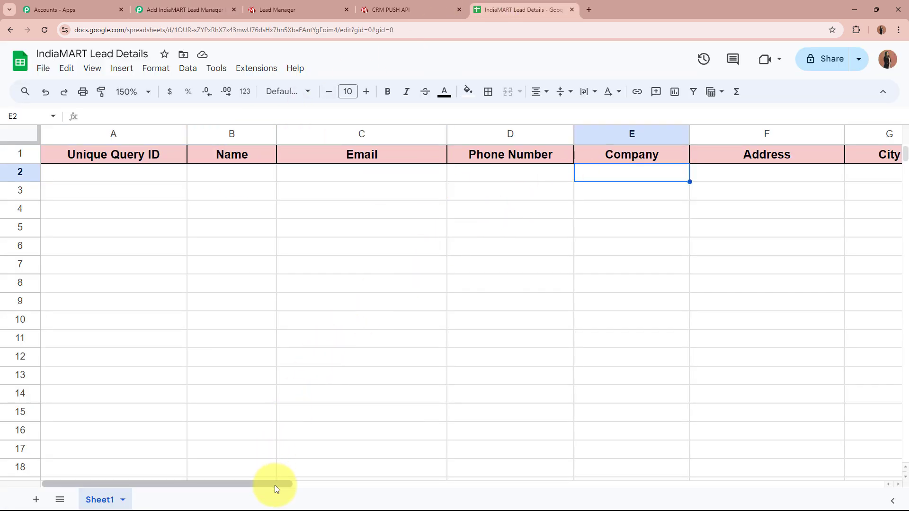
left_click_drag(274, 484, 152, 477)
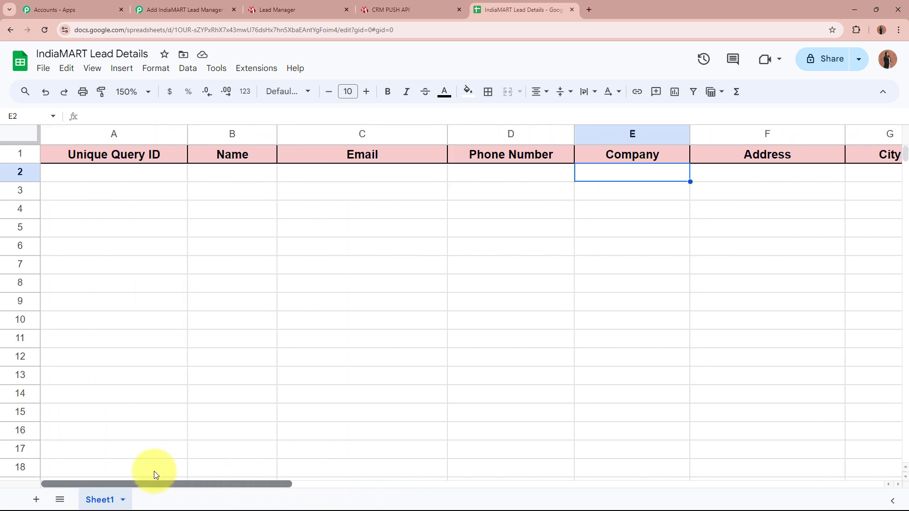
Step: Back in the Pabbly Connect workflow, set the second step's app to Google Sheets with the action event Add New Row
left_click(188, 6)
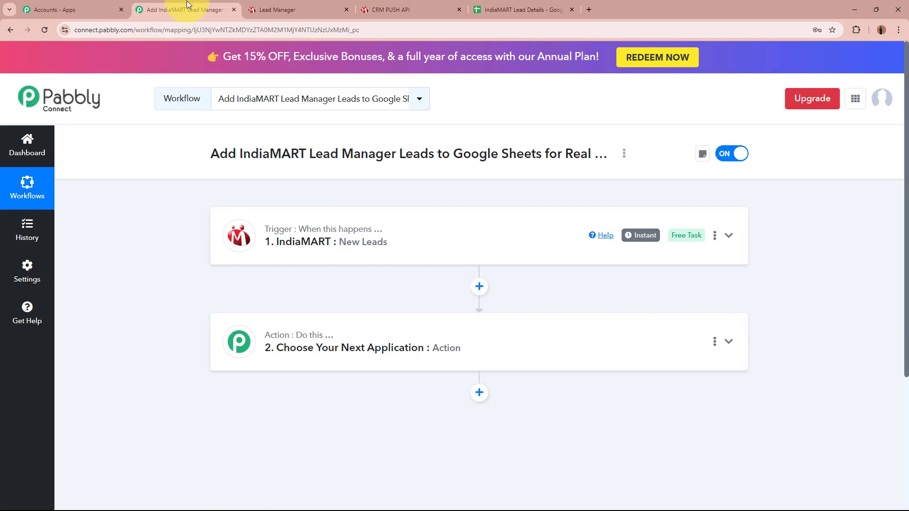
left_click(635, 342)
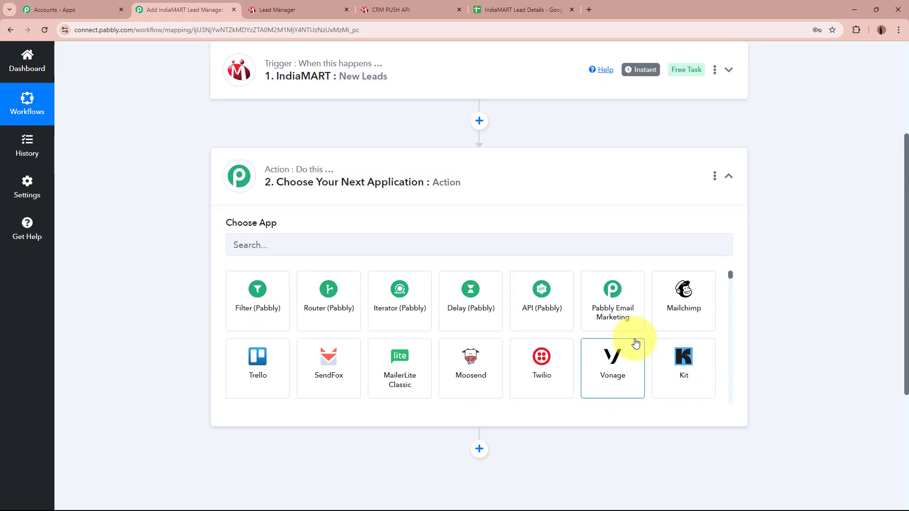
left_click(452, 242)
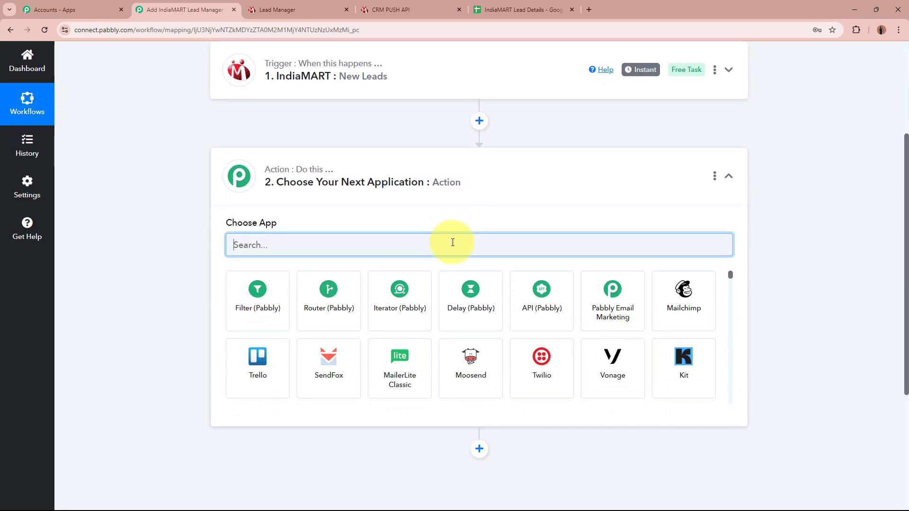
type("Goo")
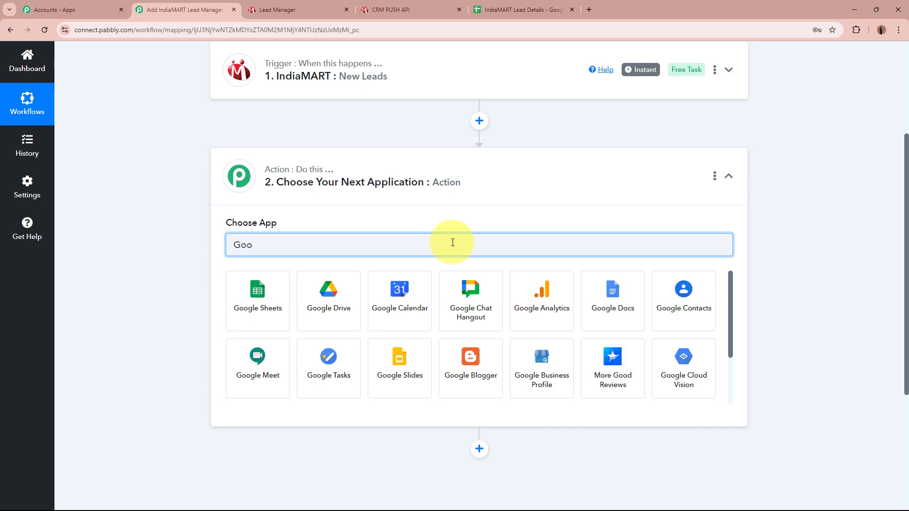
left_click(246, 286)
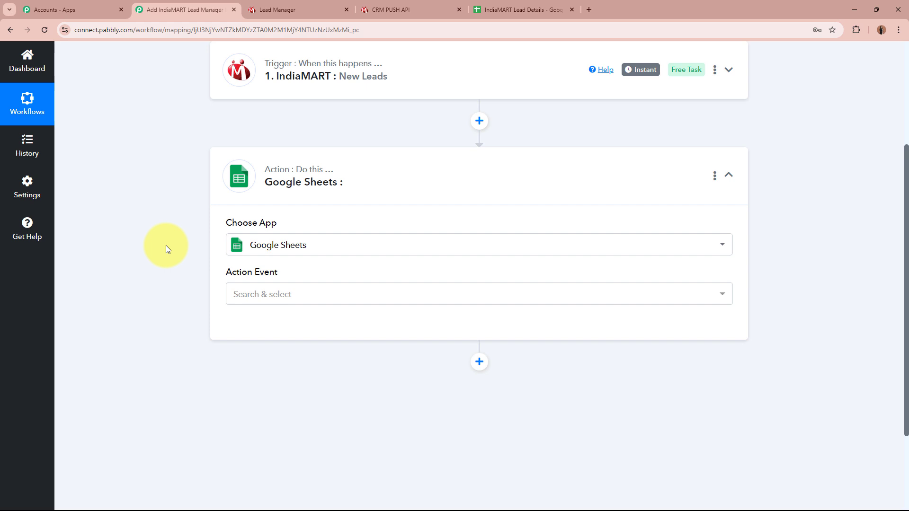
left_click(325, 297)
left_click(379, 135)
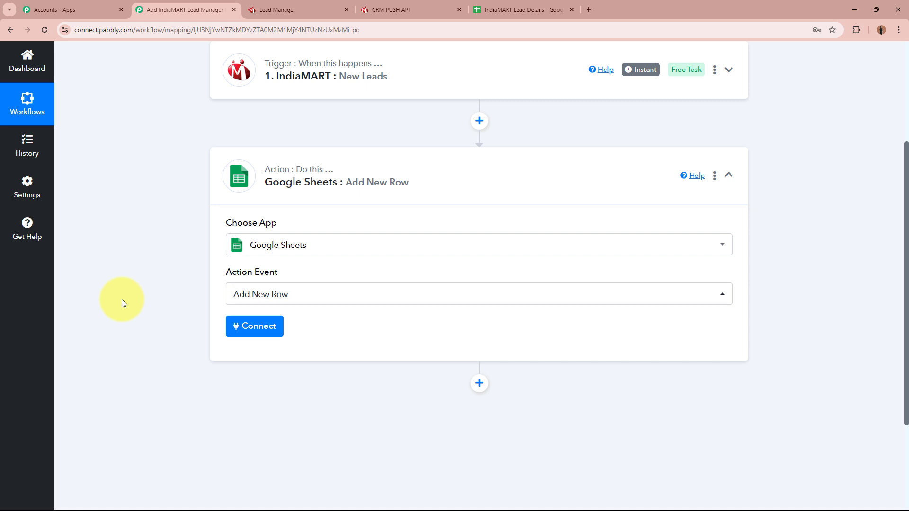
Step: Connect the action through a new Google Sheets connection, signing in with Google and allowing Pabbly Connect access to the account
left_click(251, 326)
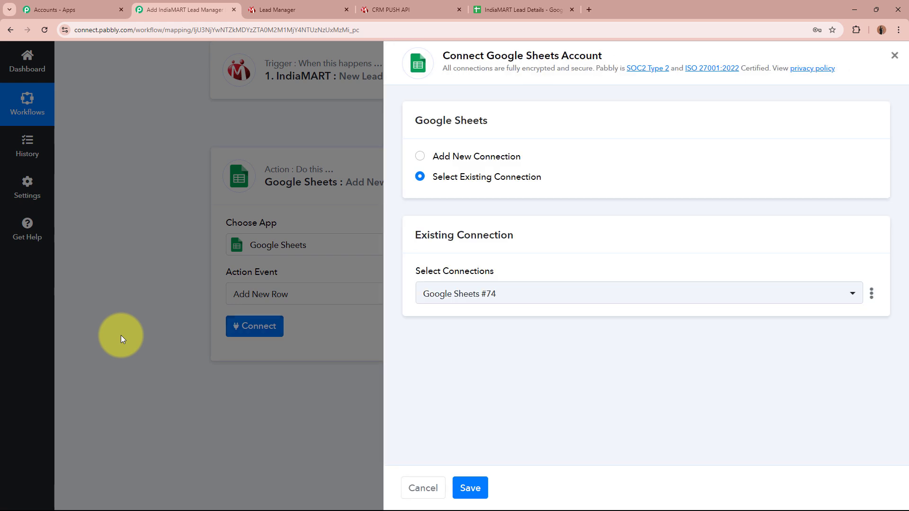
left_click(421, 157)
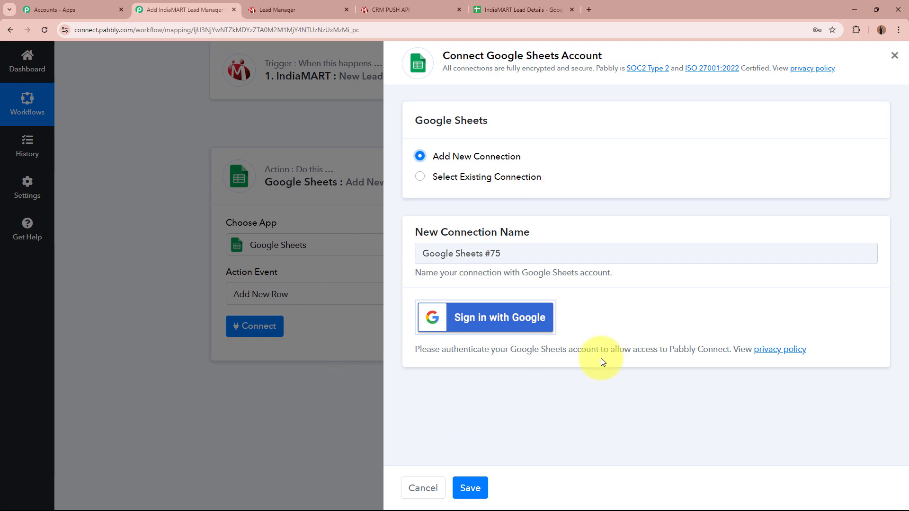
left_click(539, 321)
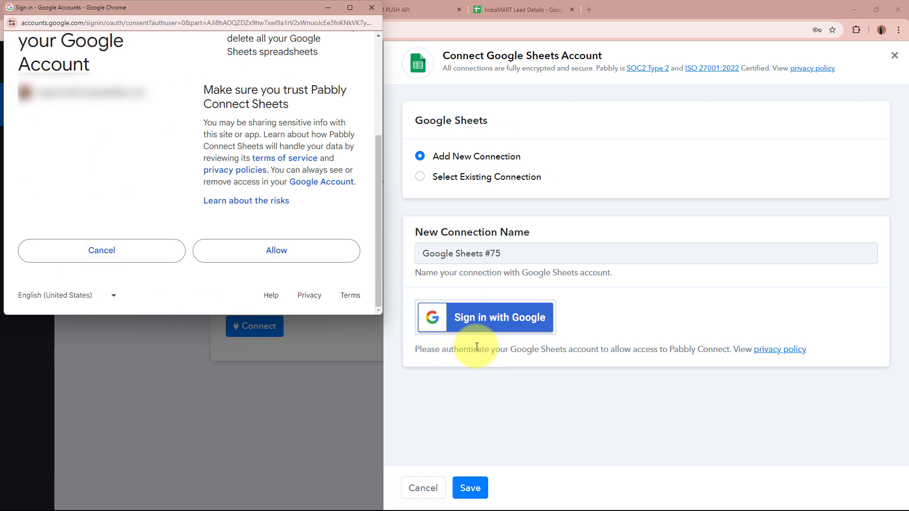
left_click(260, 249)
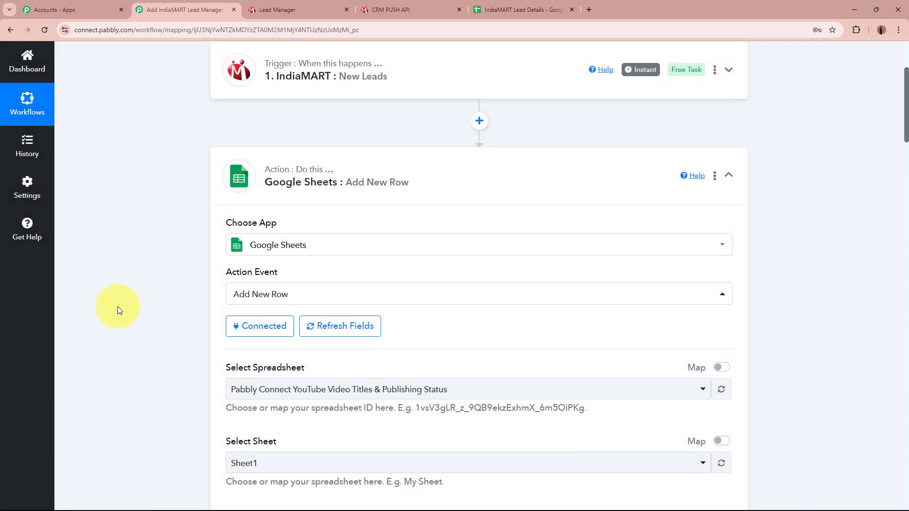
Step: Check the lead spreadsheet in Google Sheets, and select IndiaMART Lead Details as the action's spreadsheet in Pabbly Connect
scroll(118, 306, "down", 3)
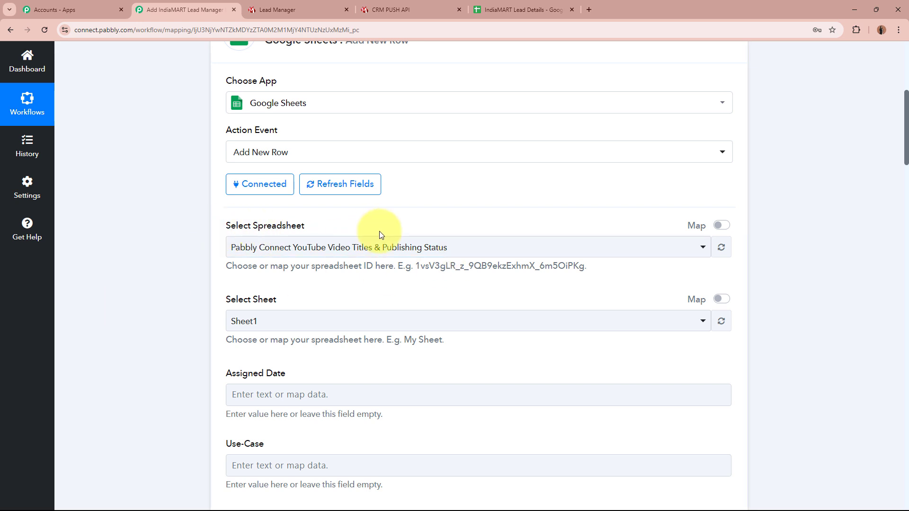
left_click(524, 10)
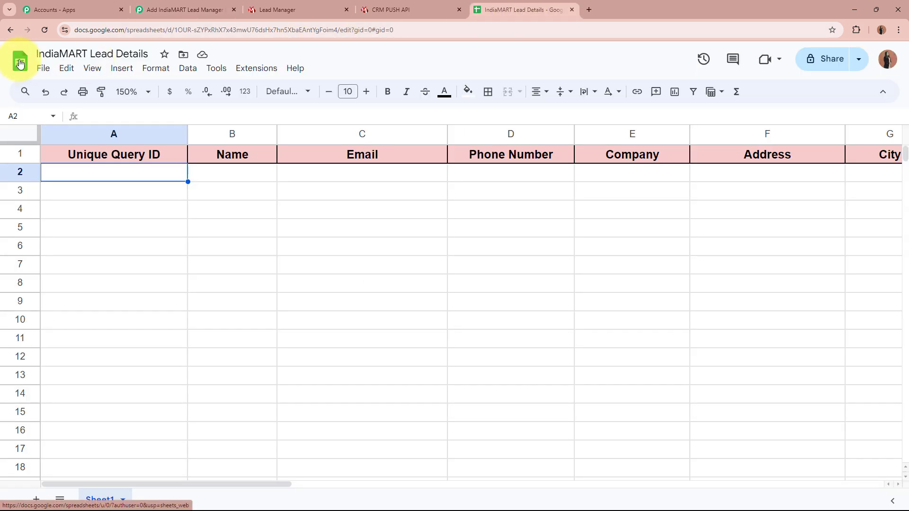
left_click(103, 247)
left_click(117, 172)
left_click_drag(117, 172, 755, 285)
left_click(798, 298)
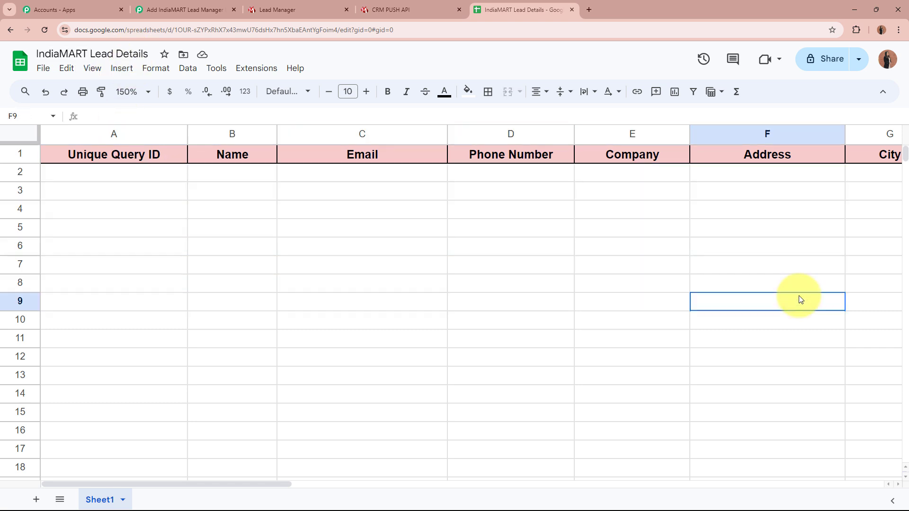
left_click(153, 6)
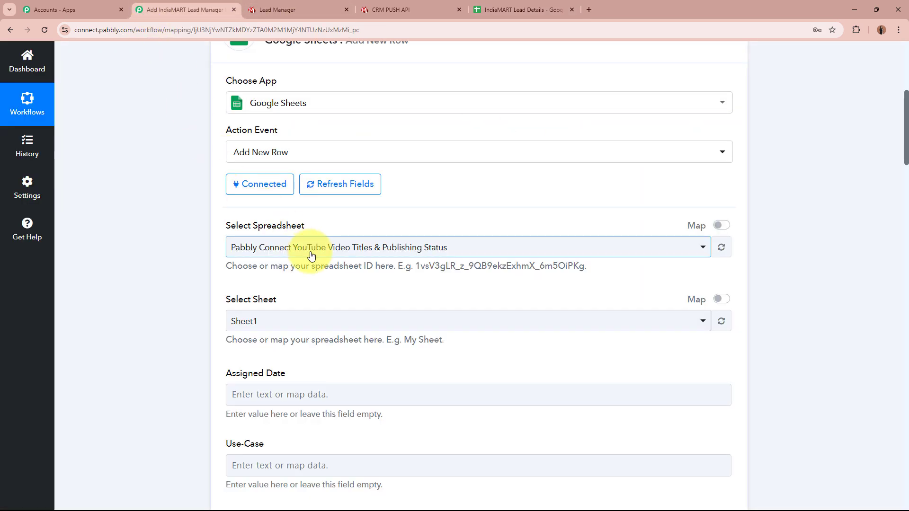
left_click(254, 247)
left_click(256, 323)
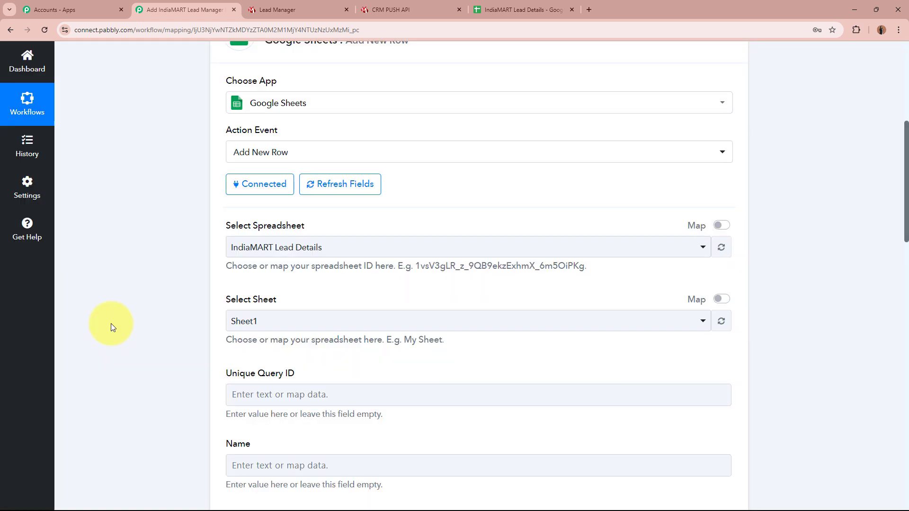
Step: Check the sheet's name in the Google Sheets file, and select Sheet1 as the Pabbly Connect action's target sheet
scroll(111, 323, "down", 2)
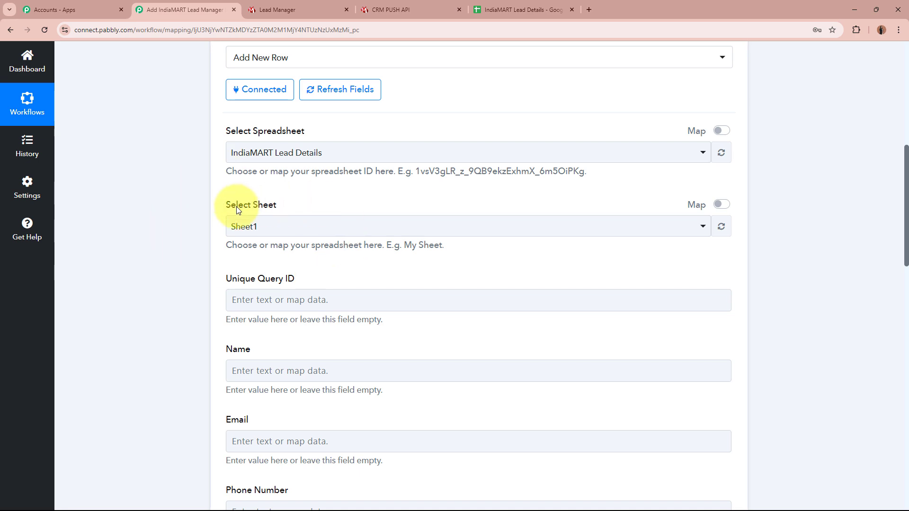
left_click(526, 10)
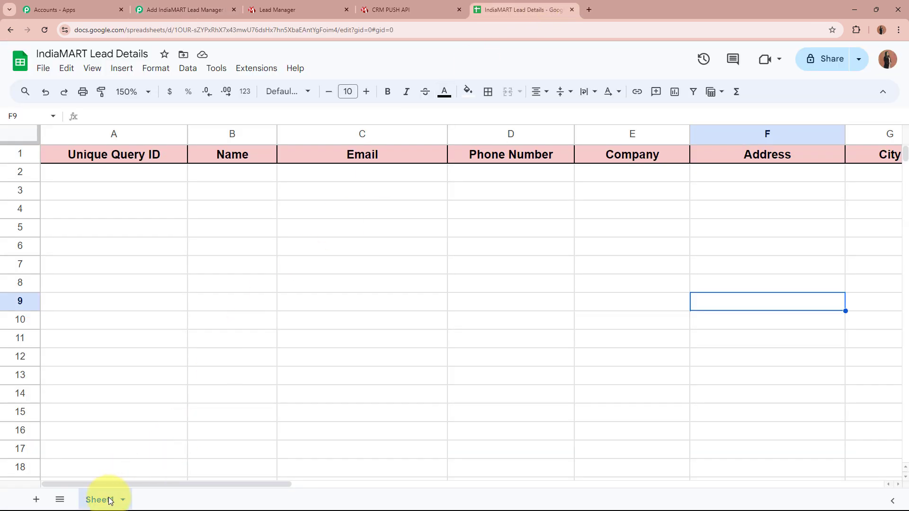
left_click(209, 9)
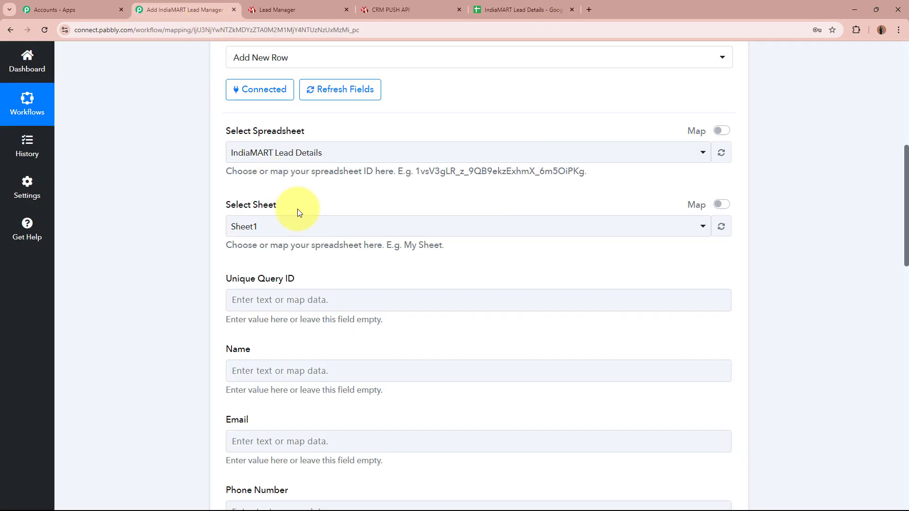
left_click(305, 226)
left_click(305, 283)
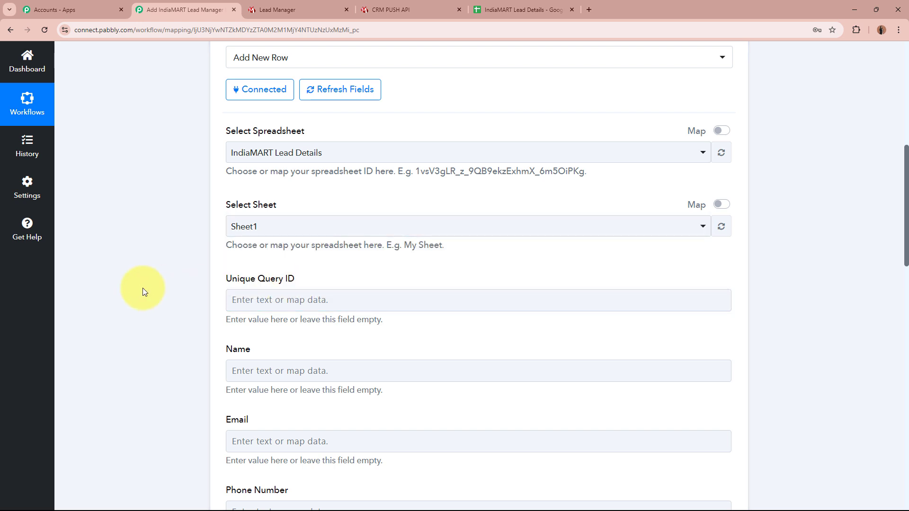
Step: Review the Google Sheets action's mapping fields, from Unique Query ID through Message
scroll(143, 288, "down", 3)
left_click_drag(310, 138, 213, 135)
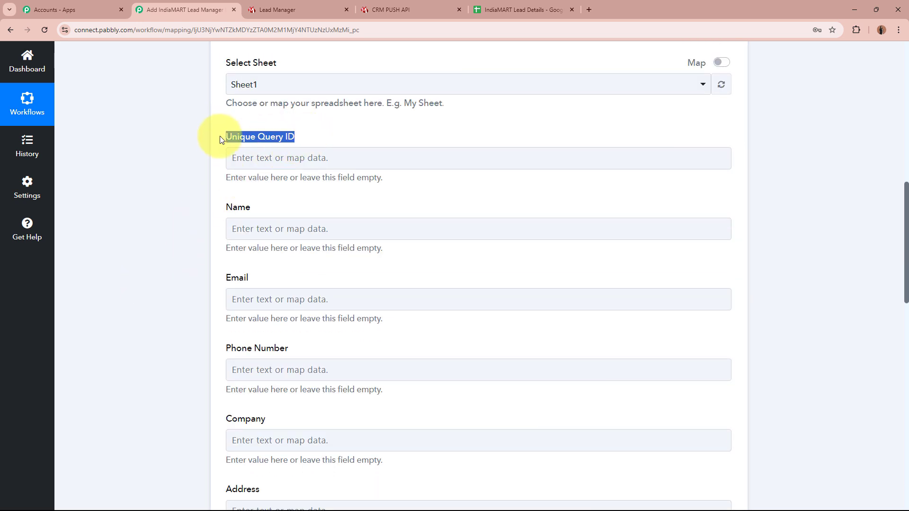
triple_click(274, 212)
triple_click(267, 279)
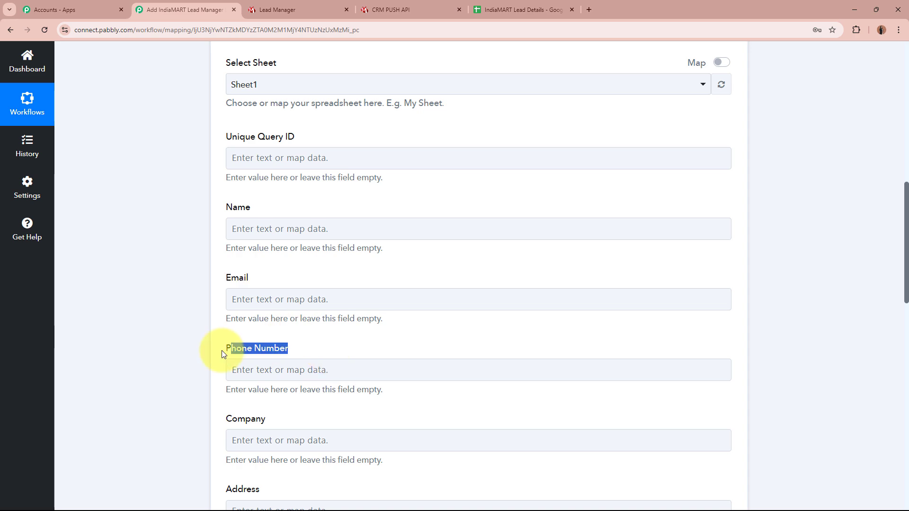
scroll(168, 337, "down", 7)
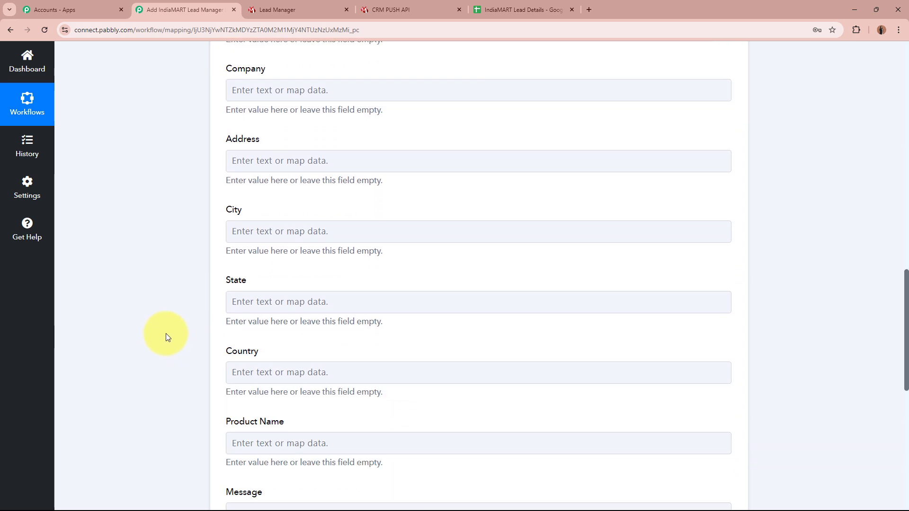
scroll(166, 333, "down", 4)
scroll(166, 332, "up", 8)
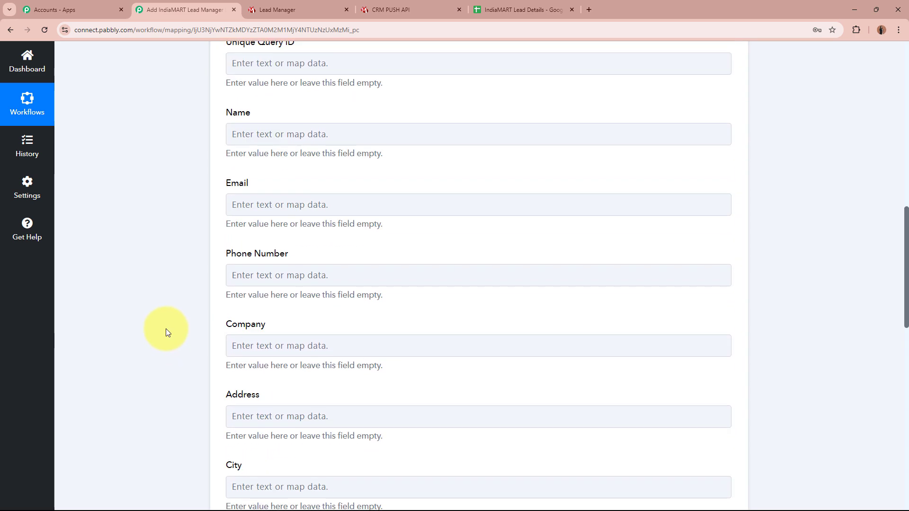
scroll(166, 332, "up", 3)
Step: Compare the mapping fields with the IndiaMART Lead Details column headers, from Unique Query ID to Company, in Google Sheets
left_click(490, 9)
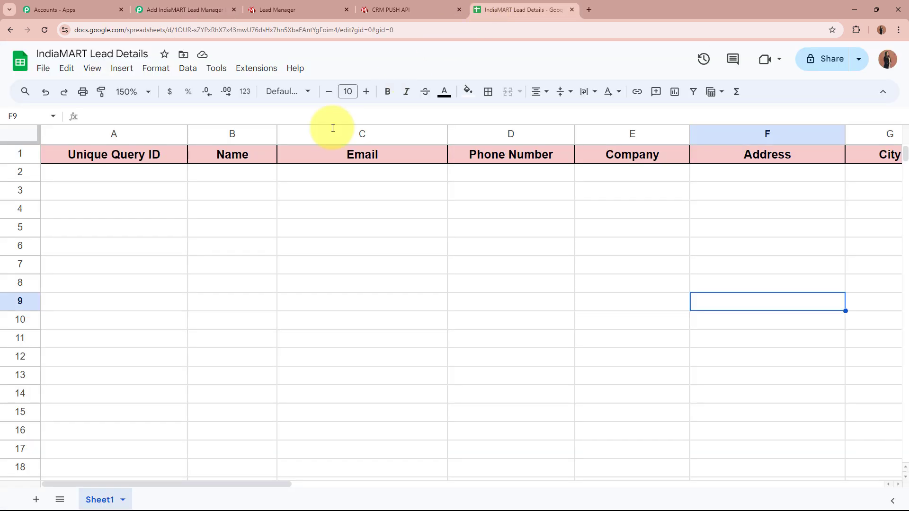
left_click(118, 160)
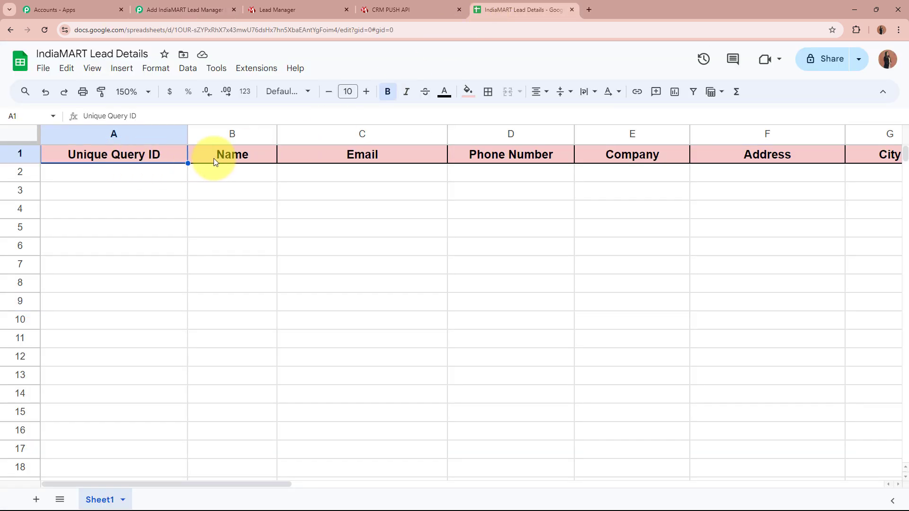
left_click(232, 158)
left_click(362, 156)
left_click(550, 154)
left_click(636, 154)
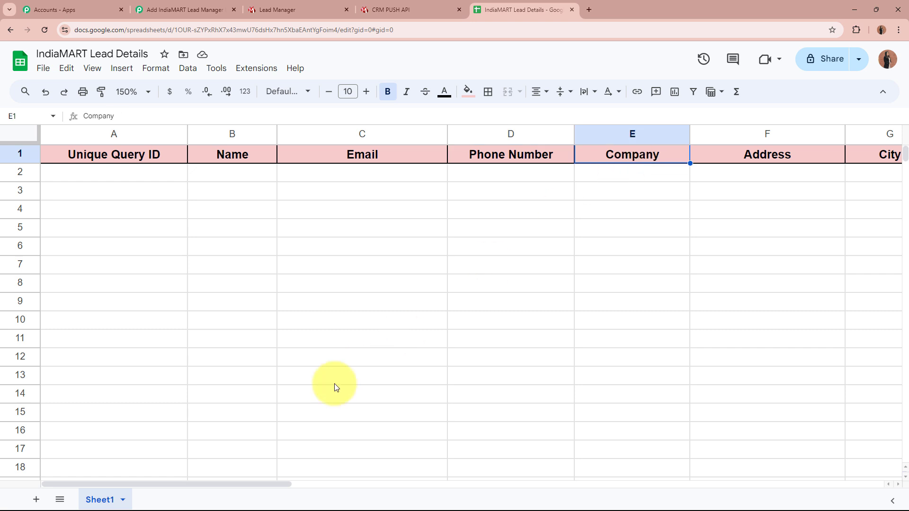
Step: Look over the column headers and the rows below them in the IndiaMART Lead Details sheet
left_click_drag(226, 482, 118, 475)
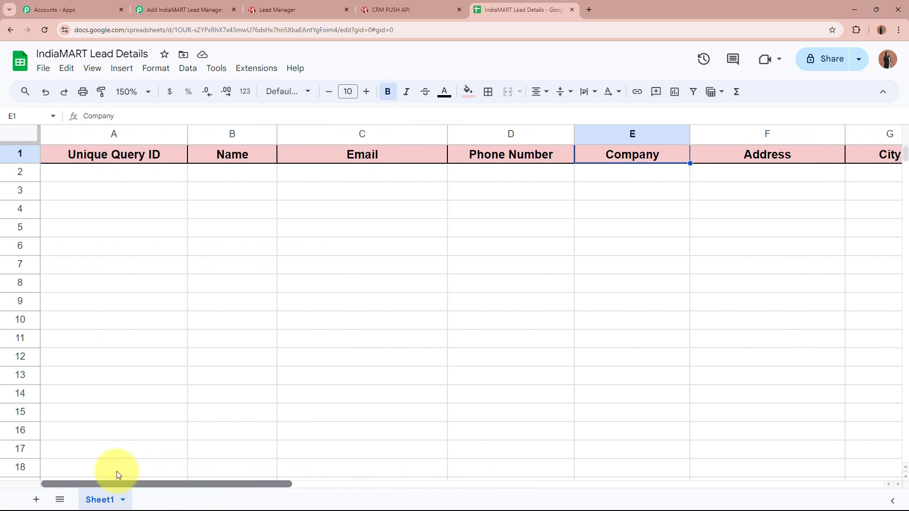
left_click_drag(131, 172, 781, 302)
left_click(781, 302)
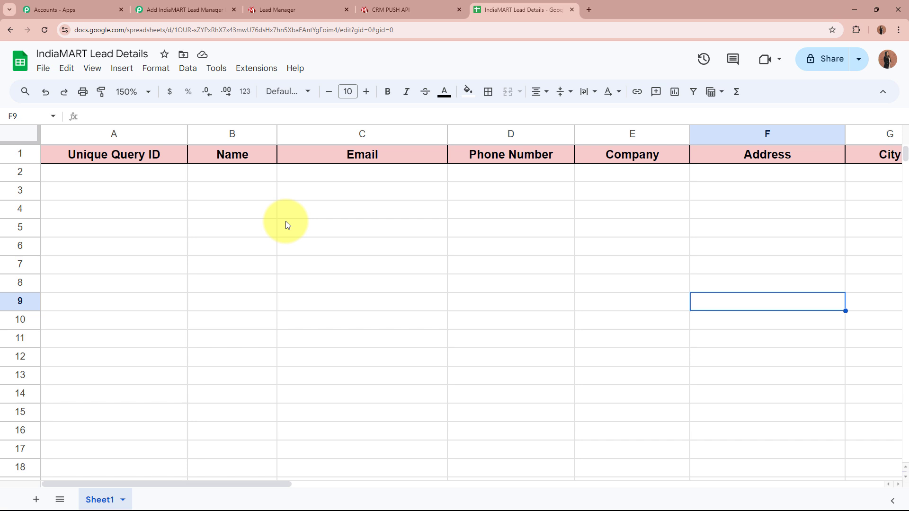
Step: Switch to Pabbly Connect and map the Unique Query ID field to RESPONSE UNIQUE QUERY ID from the IndiaMART trigger
left_click(204, 9)
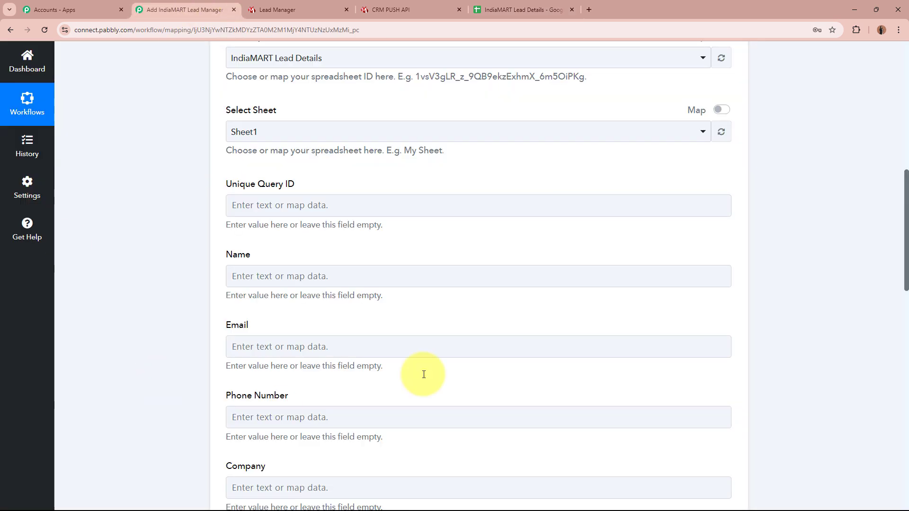
scroll(151, 272, "down", 2)
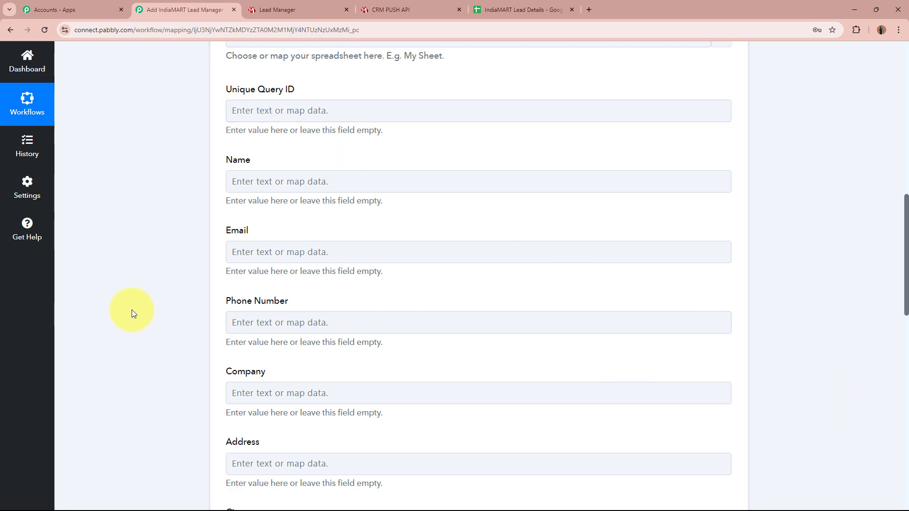
scroll(131, 310, "up", 10)
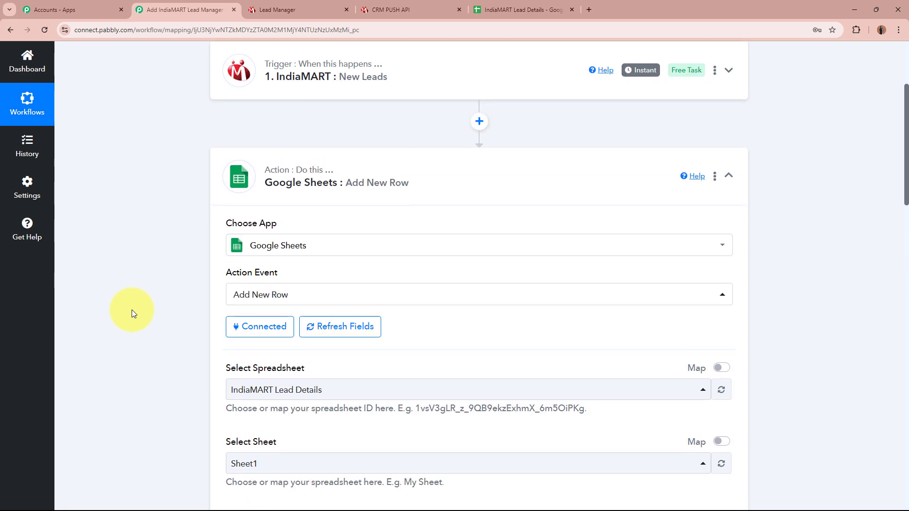
scroll(77, 341, "down", 5)
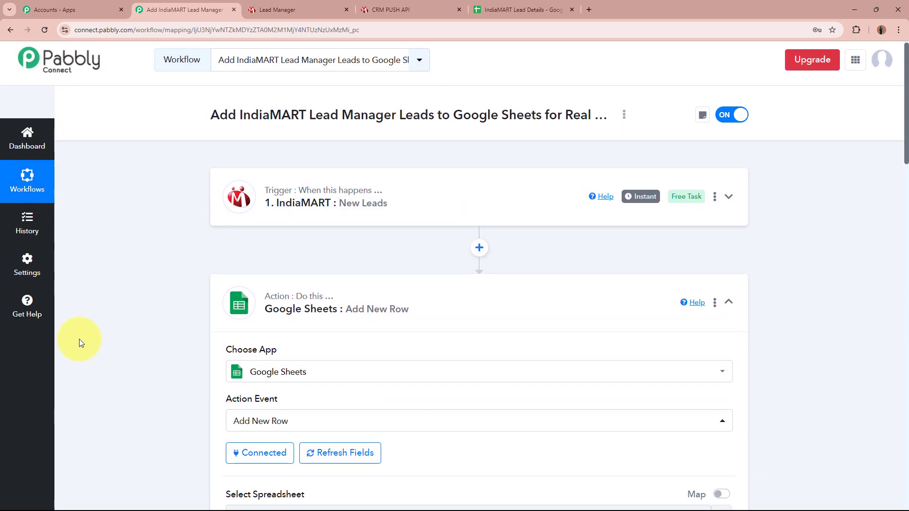
scroll(156, 340, "down", 4)
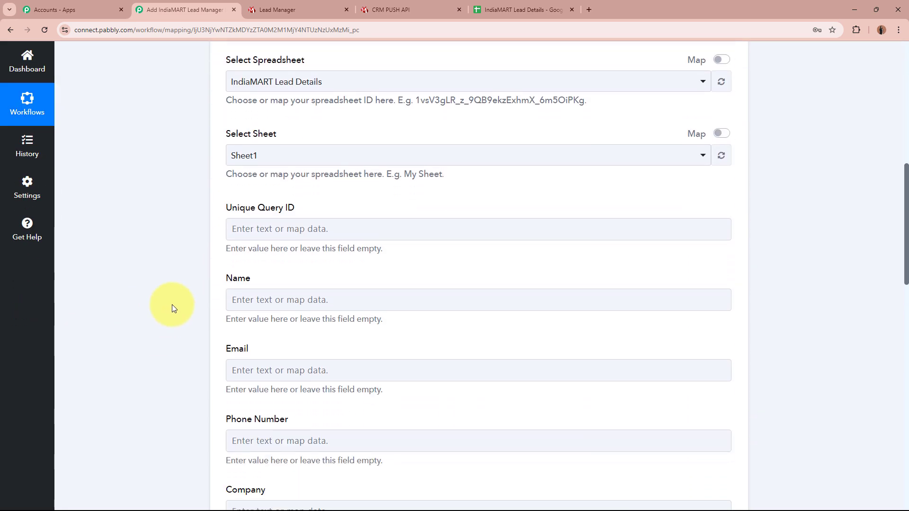
left_click(308, 234)
scroll(73, 371, "up", 1)
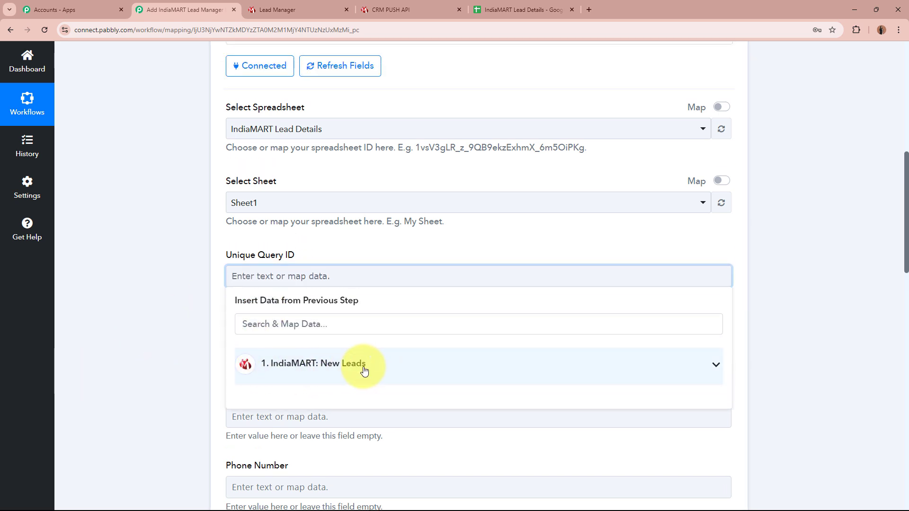
left_click(450, 371)
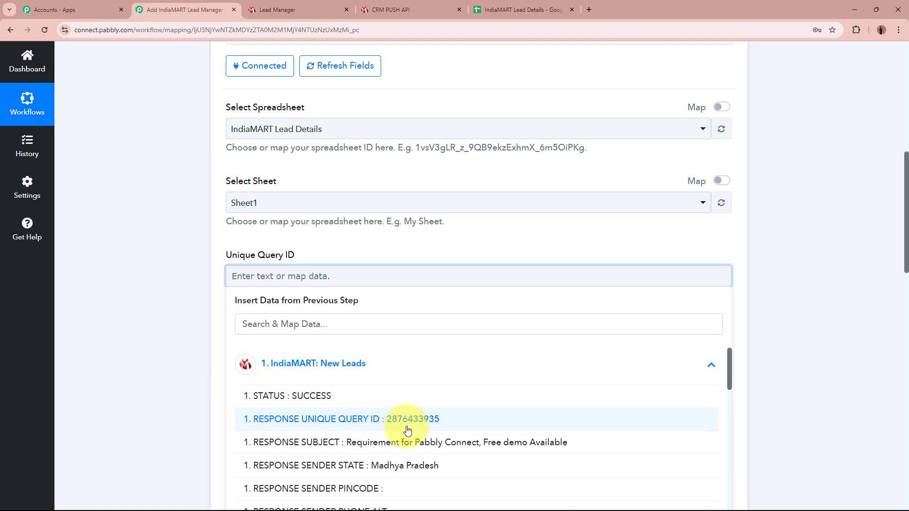
left_click(493, 421)
left_click(146, 322)
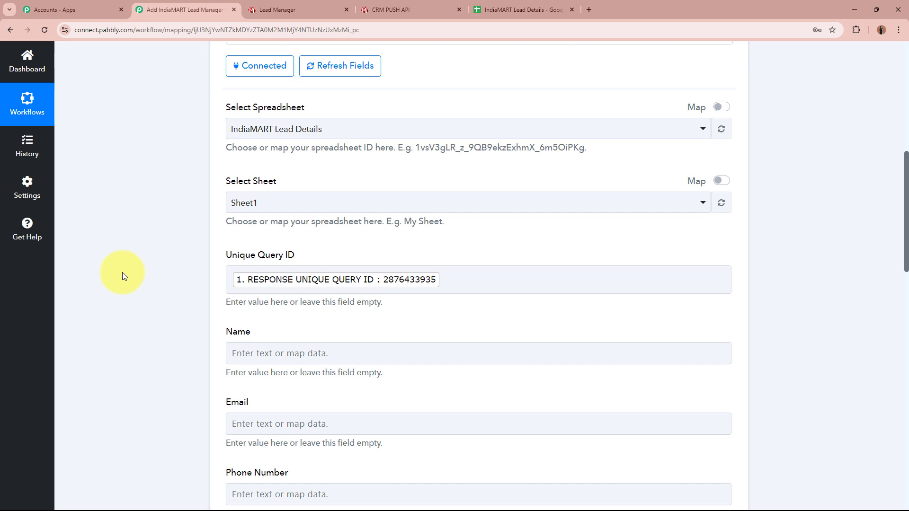
Step: Map the Name field to RESPONSE SENDER NAME from the IndiaMART New Leads data
scroll(122, 273, "down", 2)
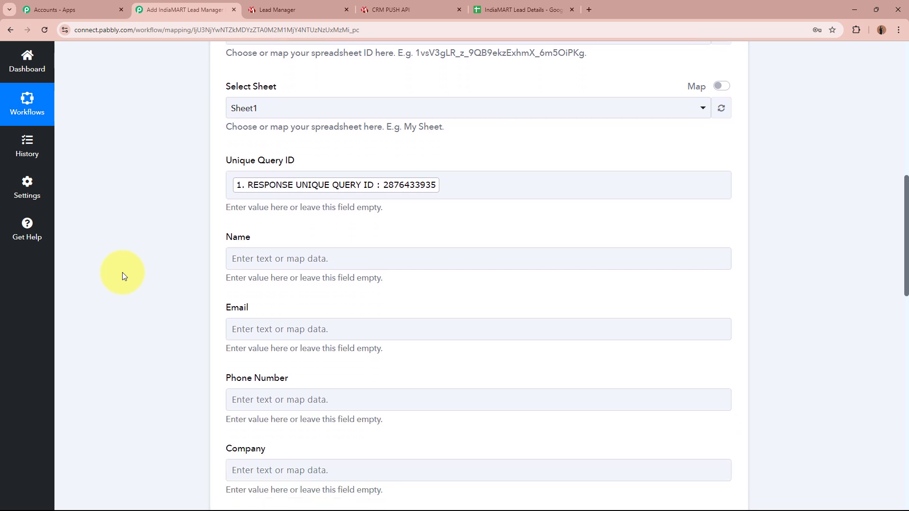
scroll(122, 272, "up", 10)
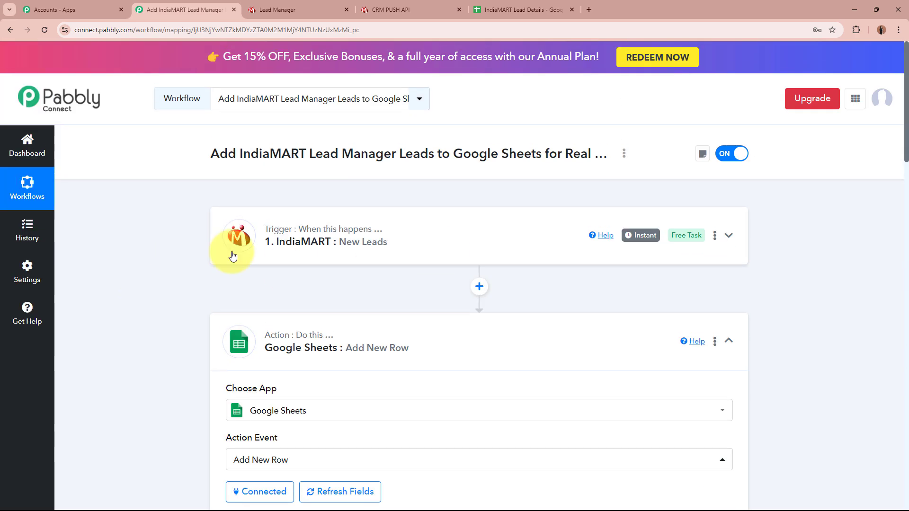
scroll(194, 250, "down", 9)
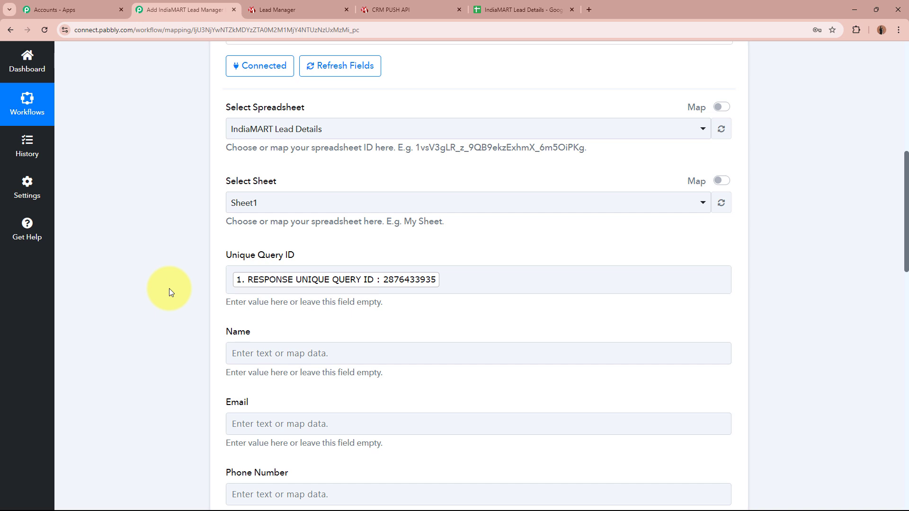
scroll(169, 289, "down", 1)
left_click(351, 308)
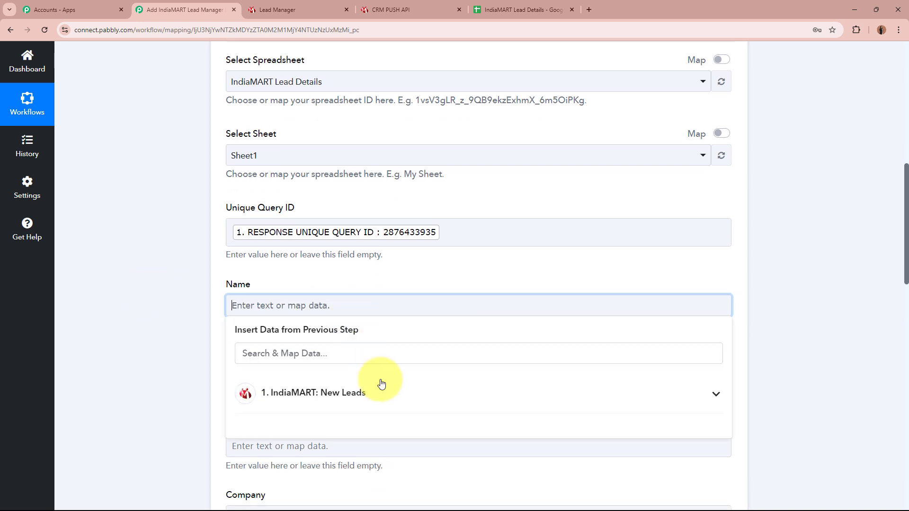
left_click(381, 386)
scroll(417, 451, "down", 2)
left_click(411, 491)
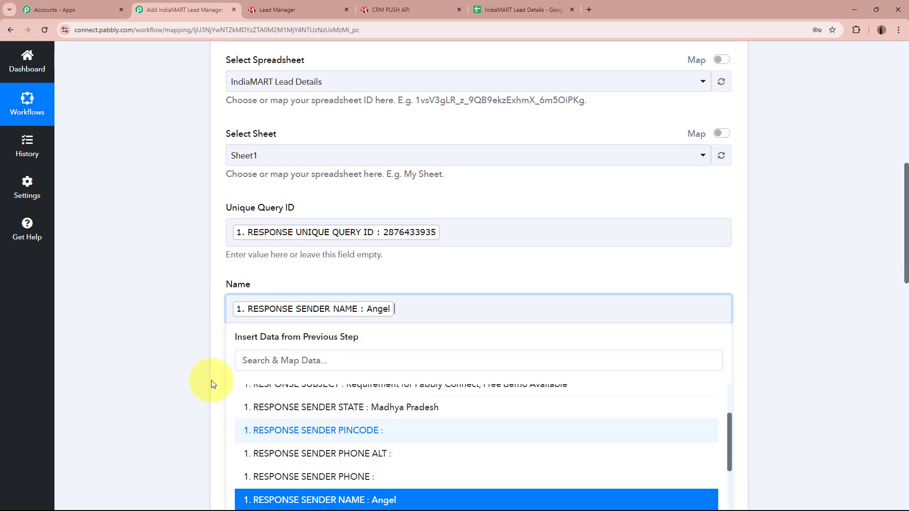
left_click(189, 359)
Step: Map the Email field to RESPONSE SENDER EMAIL from the IndiaMART New Leads data
scroll(188, 359, "down", 3)
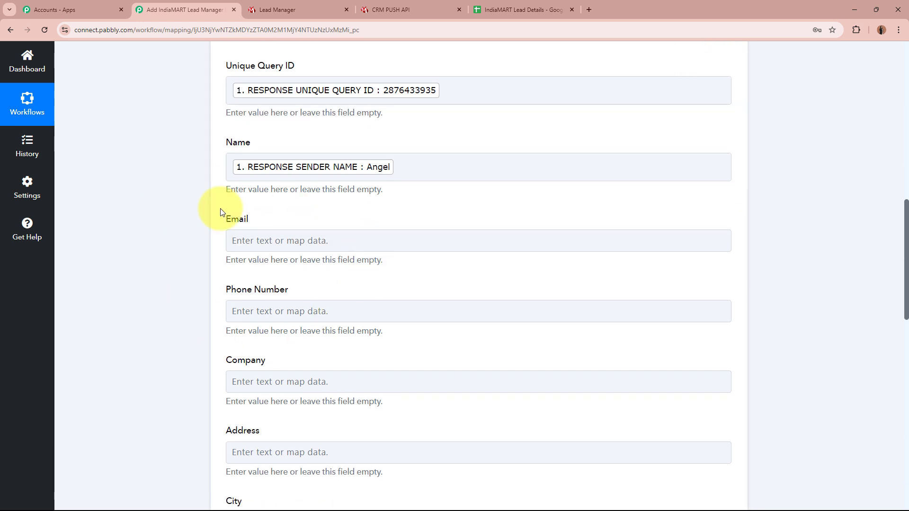
left_click(363, 242)
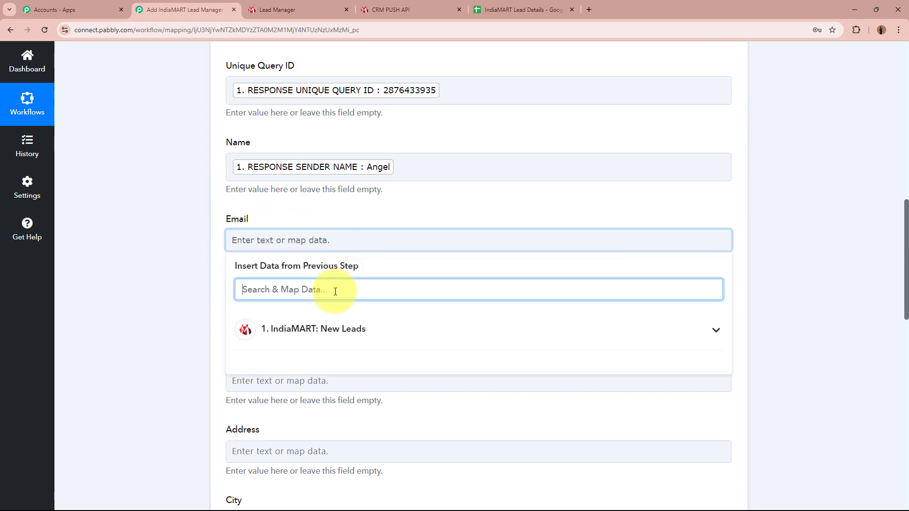
type("E,a")
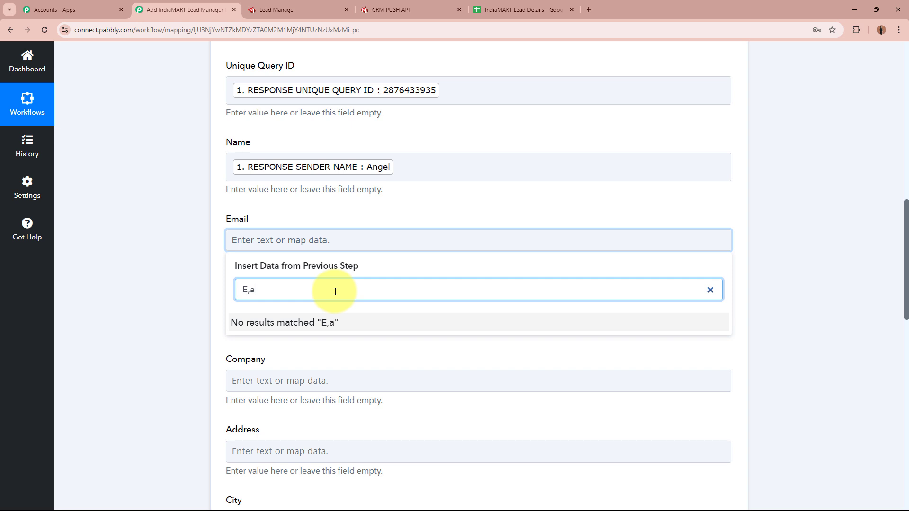
key("BackSpace")
key("BackSpace")
type("mail")
left_click(389, 384)
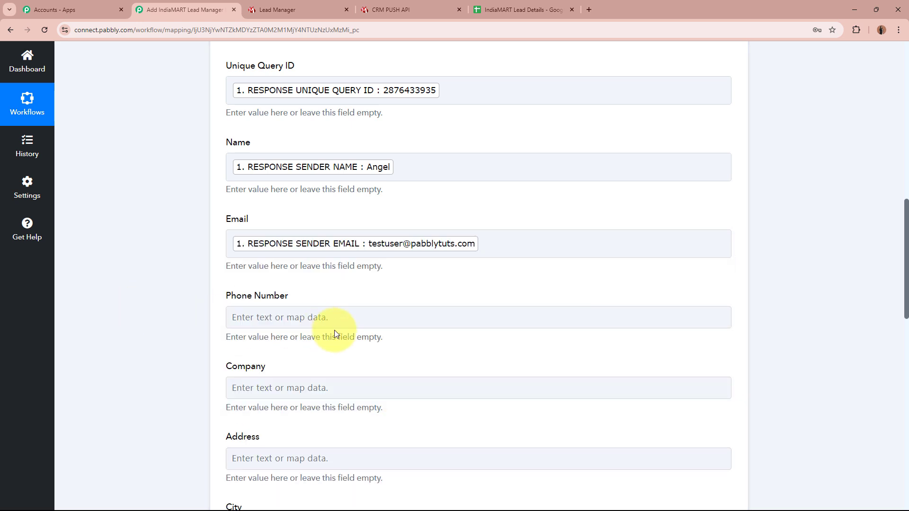
Step: Map the Phone Number field to RESPONSE SENDER MOBILE and the Company field to RESPONSE SENDER COMPANY
left_click(376, 323)
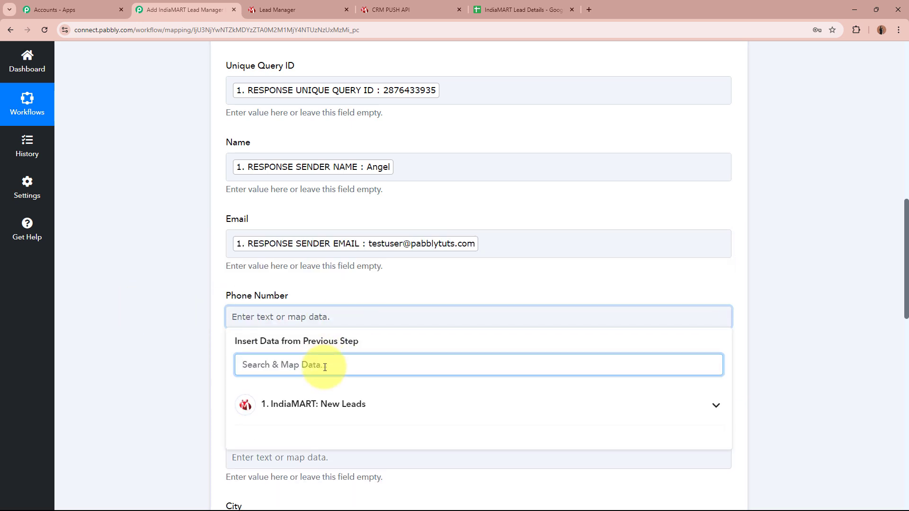
type("Mo")
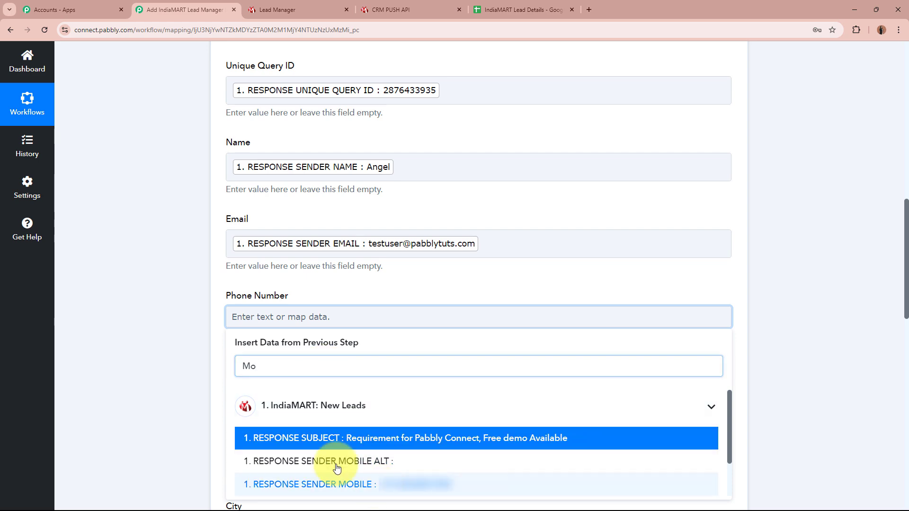
left_click(322, 483)
scroll(313, 133, "down", 5)
left_click(320, 113)
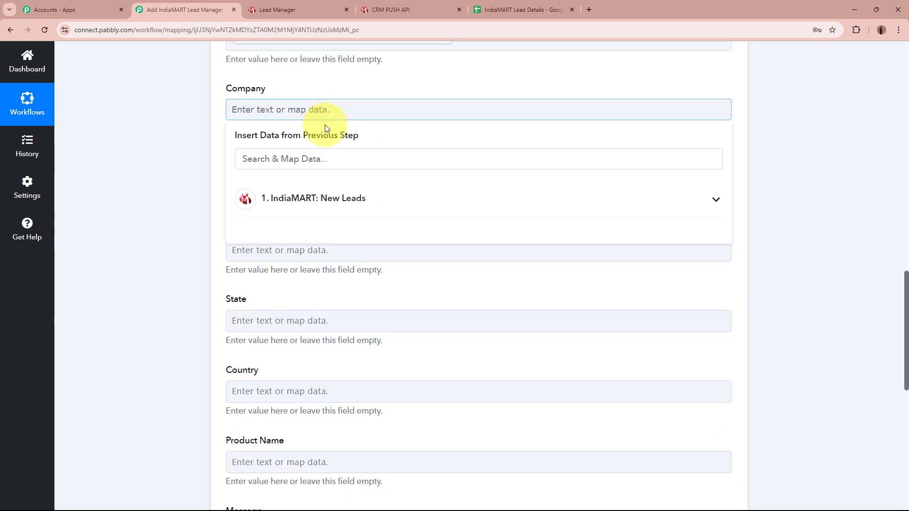
left_click(321, 163)
type("Com")
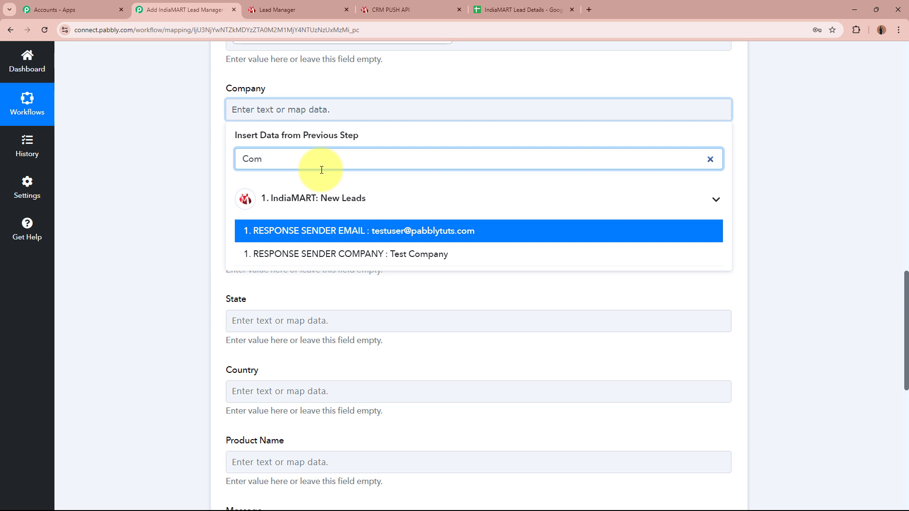
left_click(368, 255)
Step: Map the Address field to RESPONSE SENDER ADDRESS and the City field to RESPONSE SENDER CITY
left_click(228, 189)
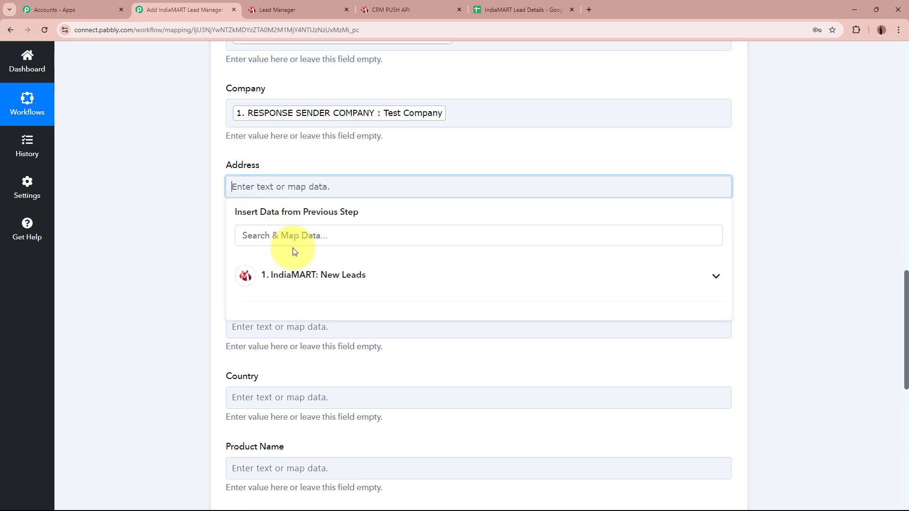
left_click(300, 234)
type("Add")
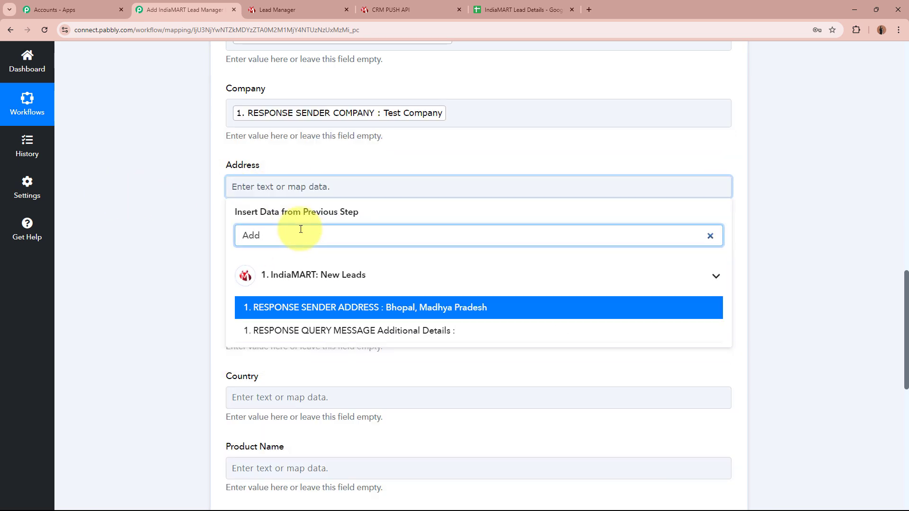
left_click(362, 310)
left_click(344, 264)
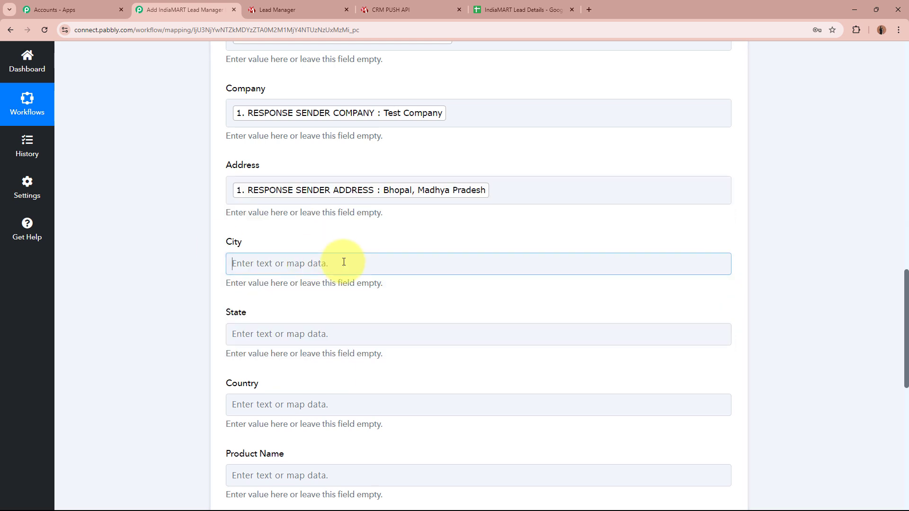
left_click(258, 311)
type("city")
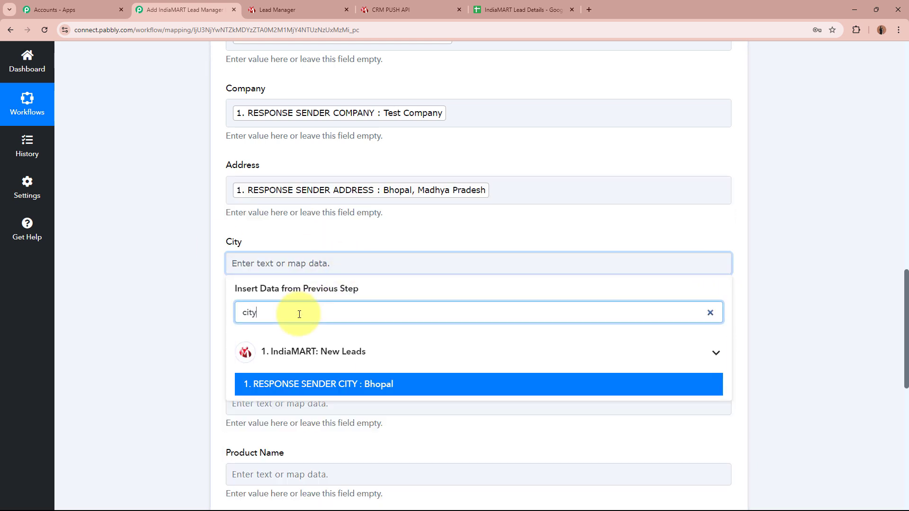
left_click(170, 321)
Step: Map the State field to RESPONSE SENDER STATE and the Country field to RESPONSE SENDER COUNTRY ISO
left_click(304, 340)
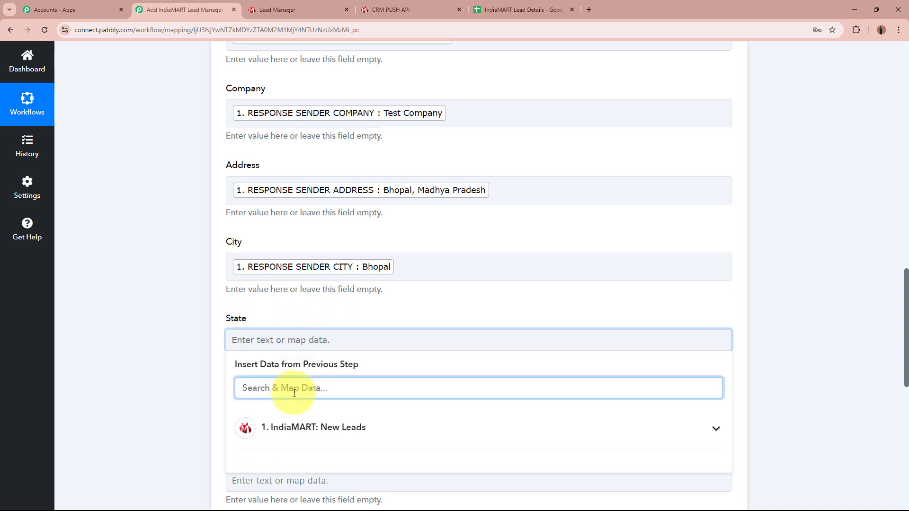
type("sta")
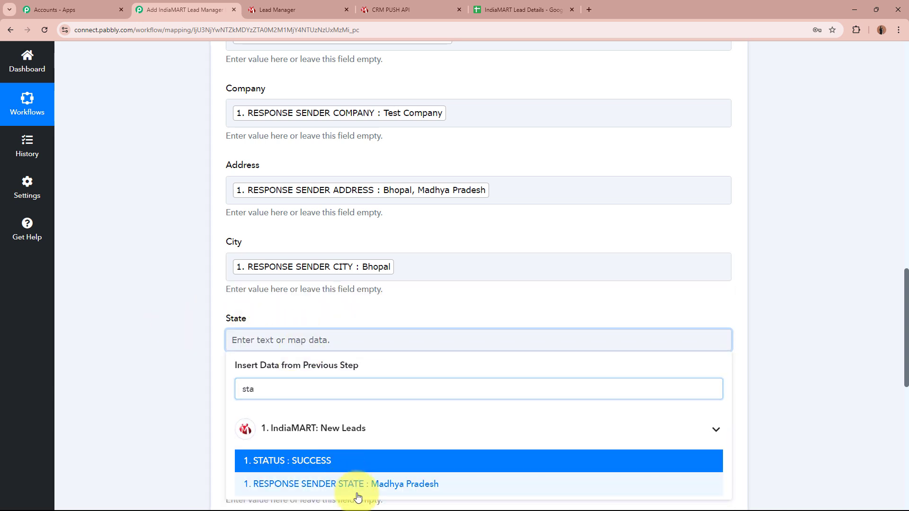
left_click(357, 492)
scroll(134, 392, "down", 4)
left_click(414, 232)
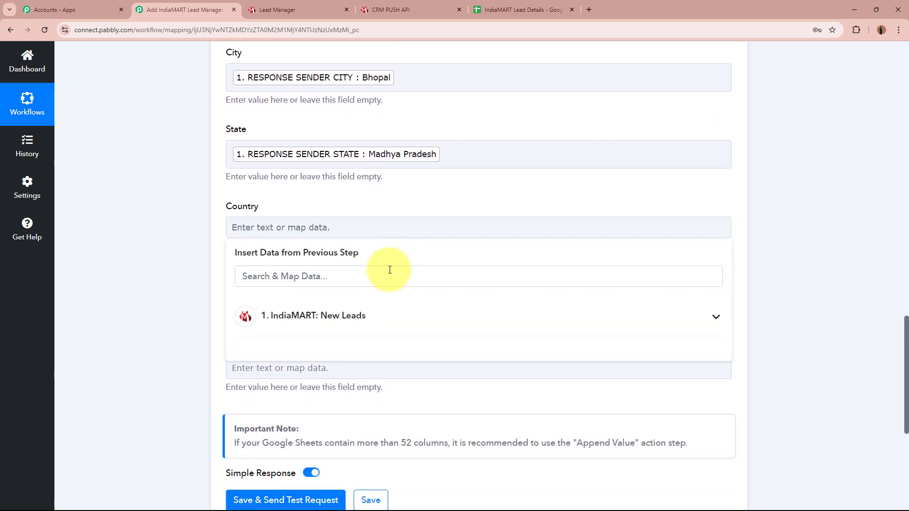
left_click(388, 271)
type("cou")
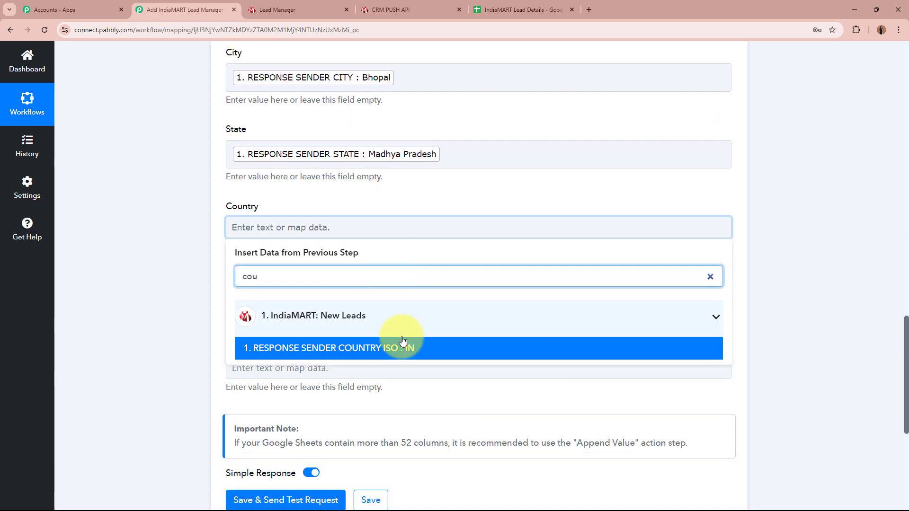
left_click(402, 341)
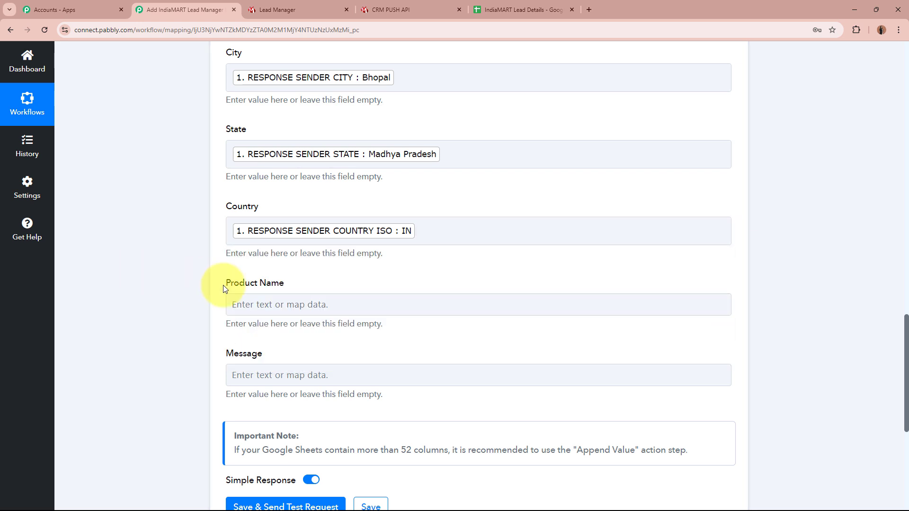
Step: Map the Product Name field to RESPONSE QUERY PRODUCT NAME from the IndiaMART New Leads data
left_click(360, 304)
left_click(332, 359)
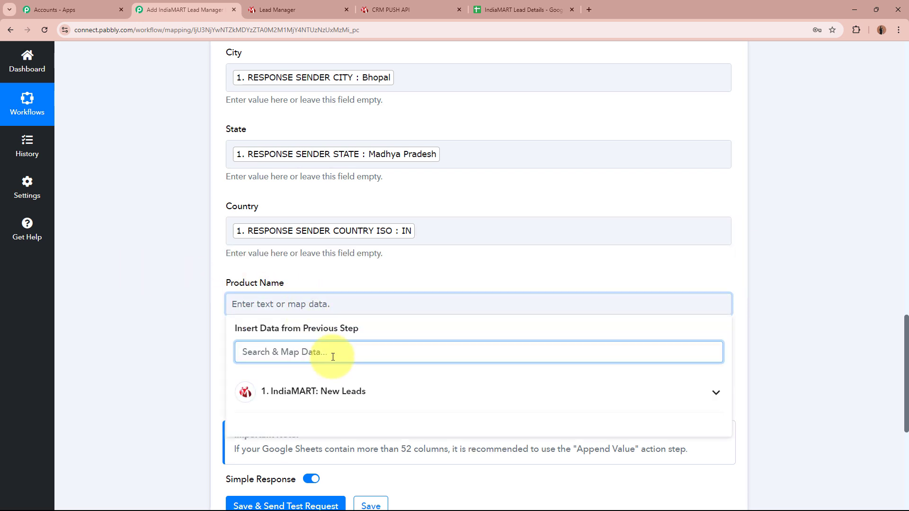
type("Pr")
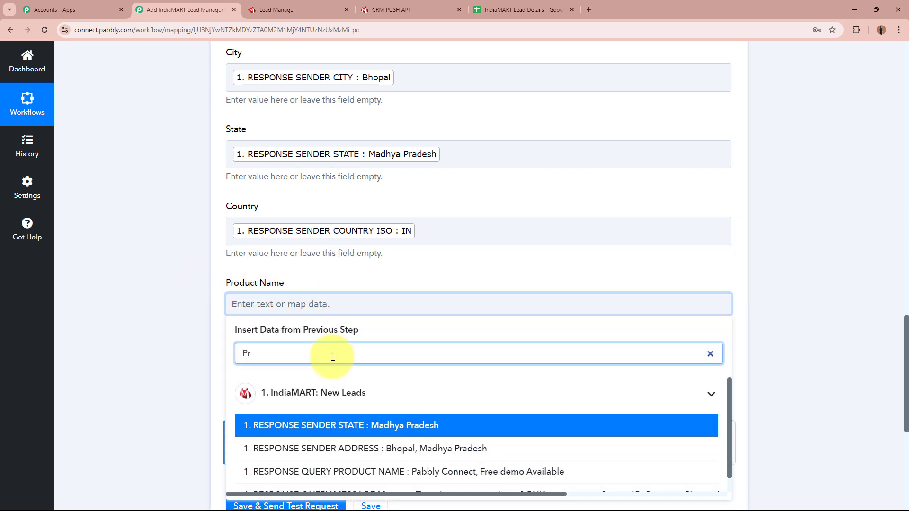
left_click(405, 471)
Step: Map the Message field to RESPONSE QUERY MESSAGE Message Text from the IndiaMART New Leads data
scroll(361, 278, "down", 2)
left_click(360, 280)
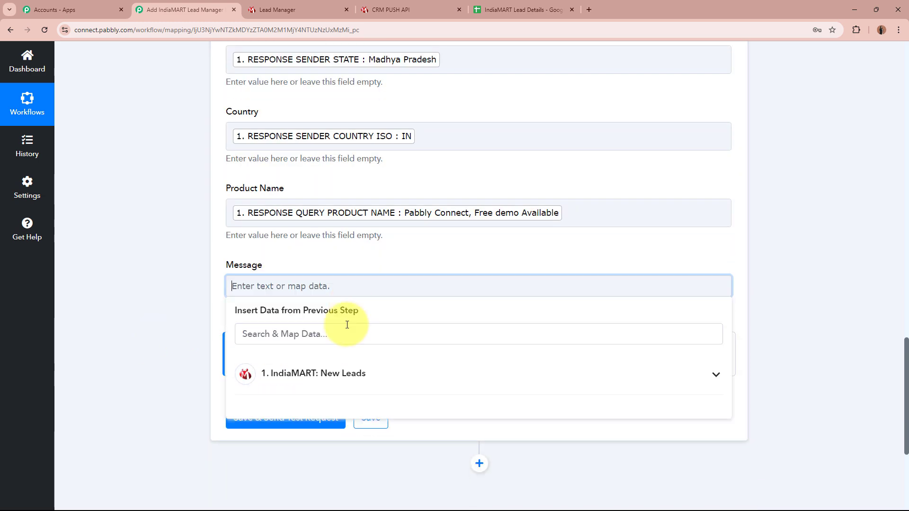
left_click(337, 339)
type("me")
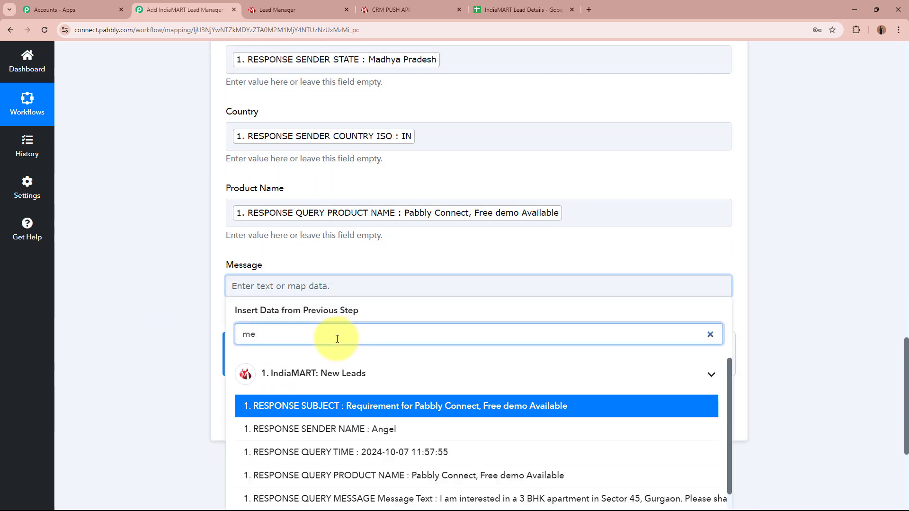
type("ss")
left_click(415, 349)
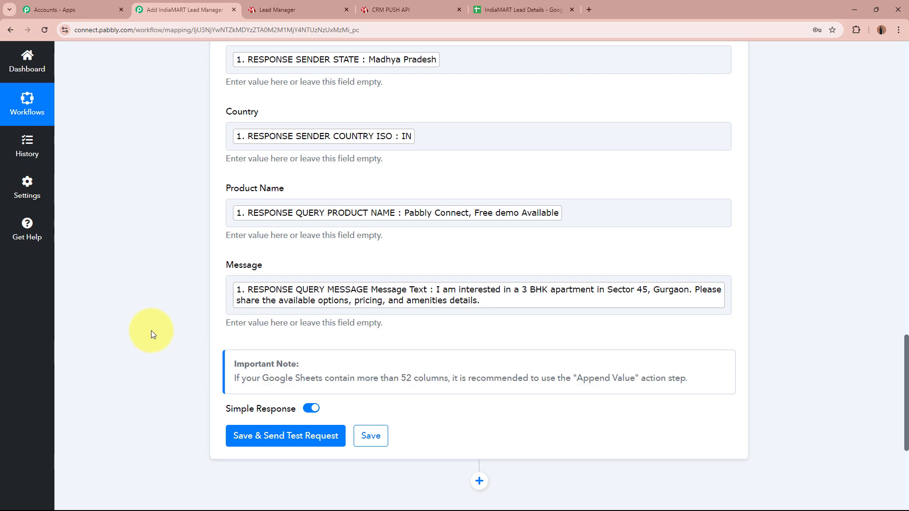
Step: Save the Google Sheets action step and send its test request with the mapped lead details
scroll(151, 330, "down", 5)
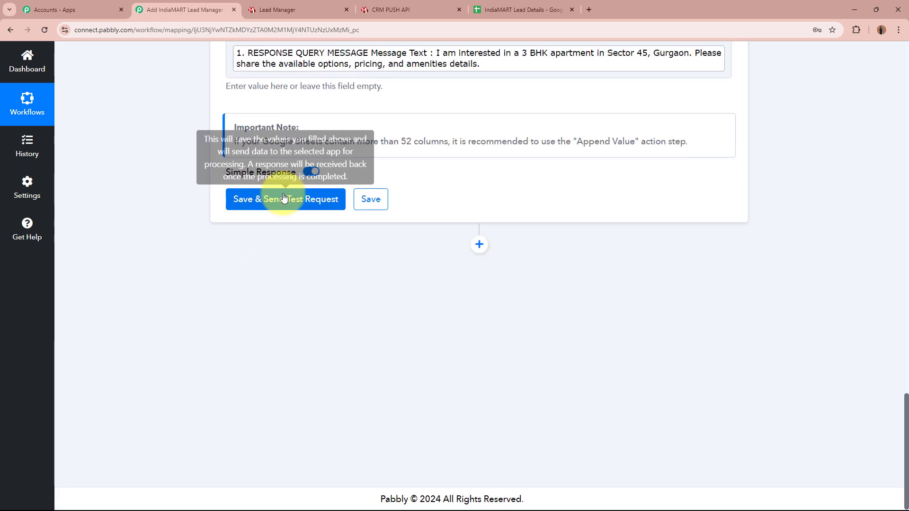
left_click(264, 199)
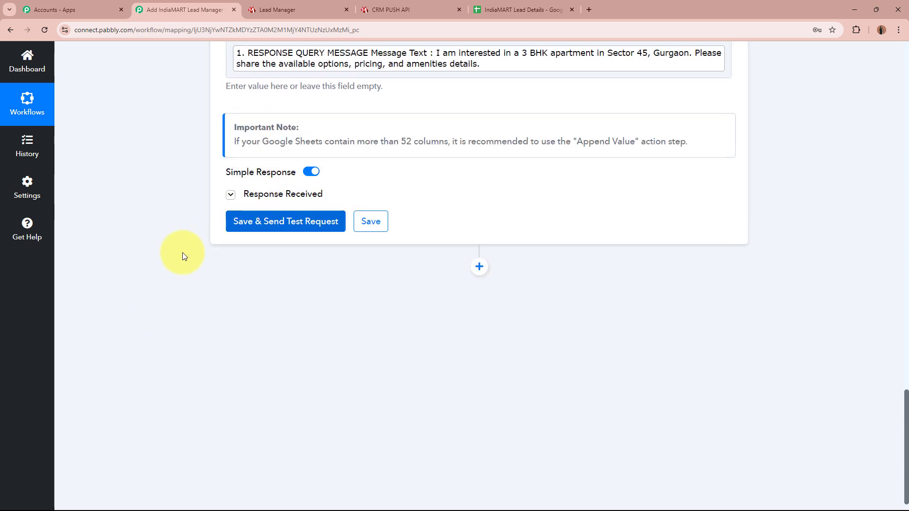
scroll(183, 256, "down", 1)
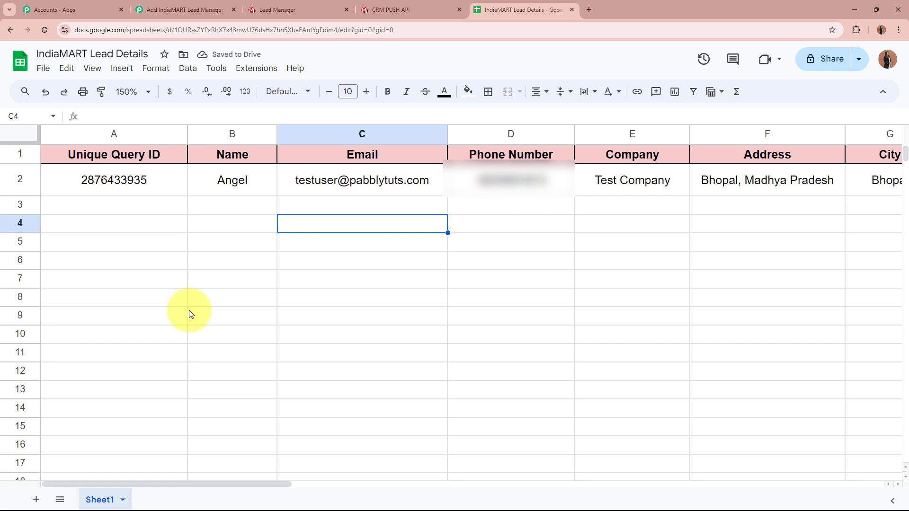
Step: In the IndiaMART Lead Details Google Sheet, check each cell of the lead in row 2 from Unique Query ID through Message
left_click(137, 187)
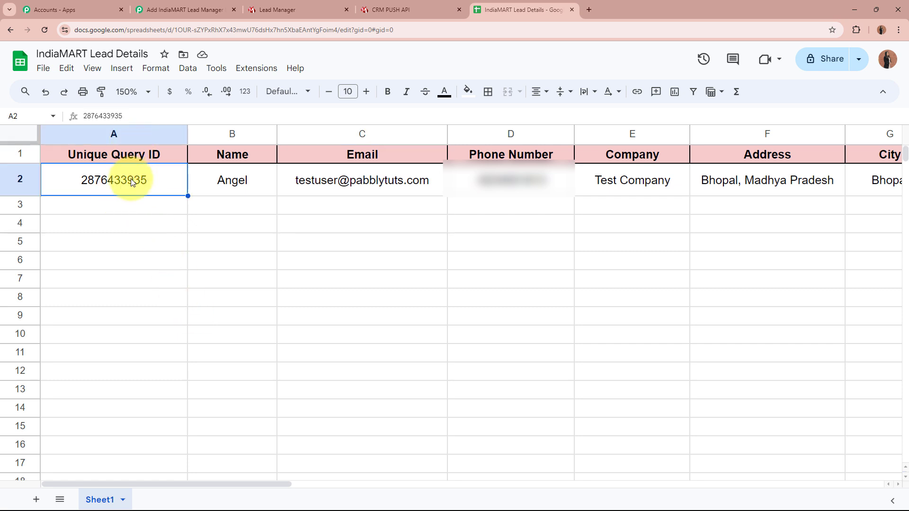
left_click(224, 186)
left_click(371, 192)
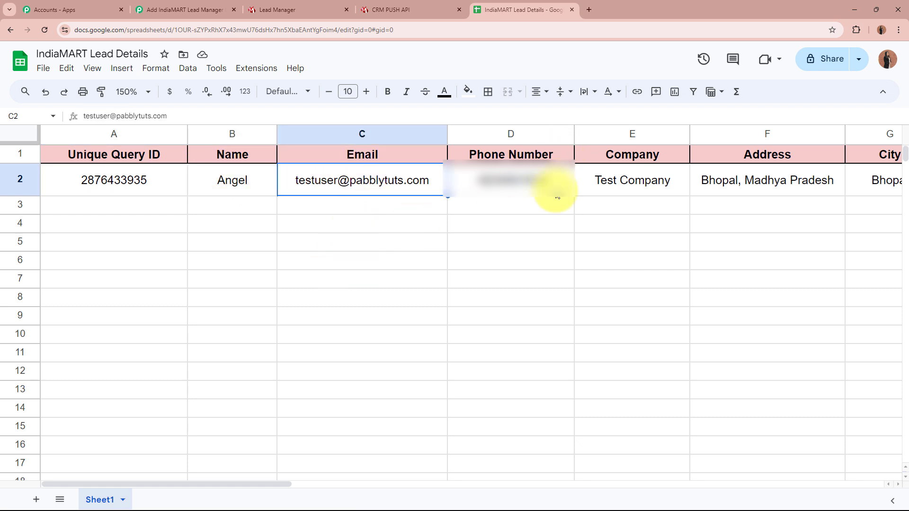
left_click(557, 194)
left_click(637, 188)
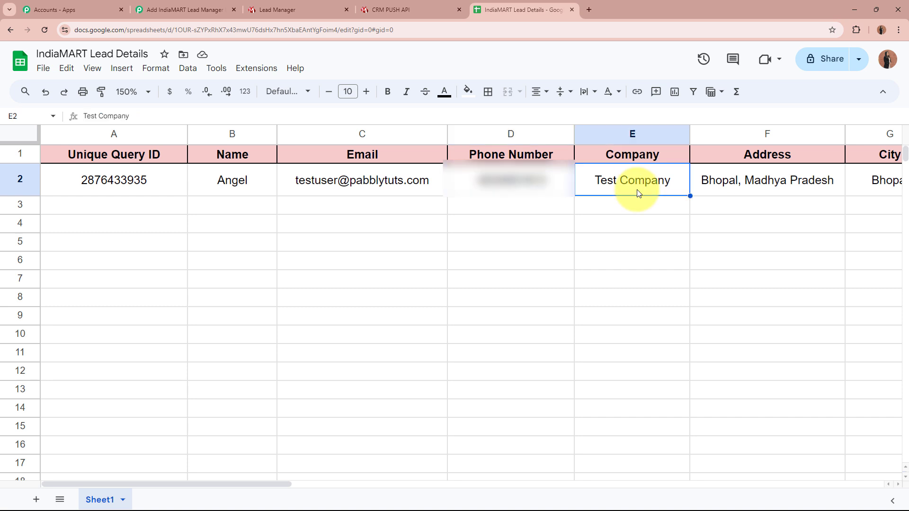
left_click(726, 181)
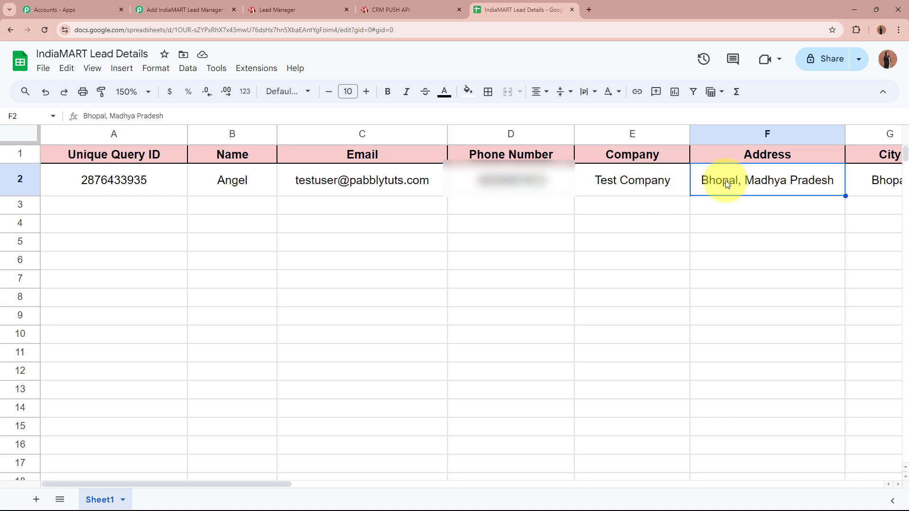
scroll(725, 180, "right", 5)
left_click(344, 188)
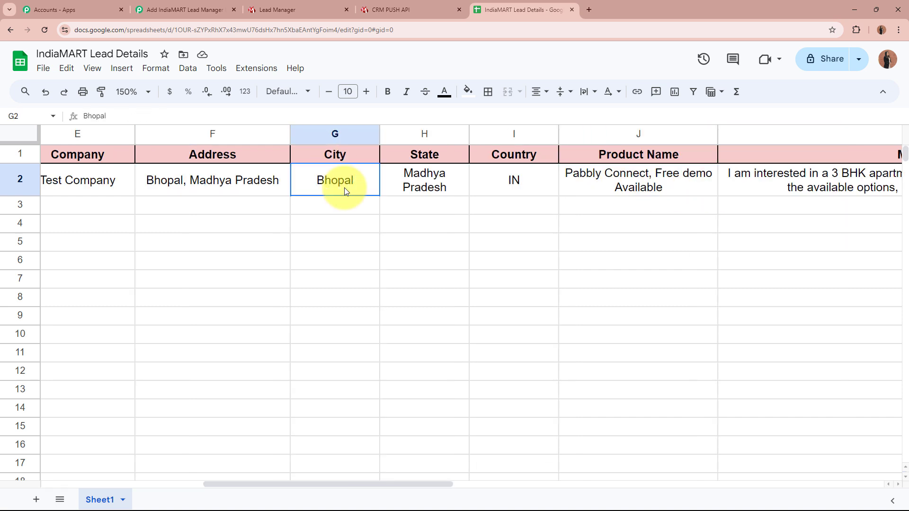
left_click(417, 185)
left_click(506, 187)
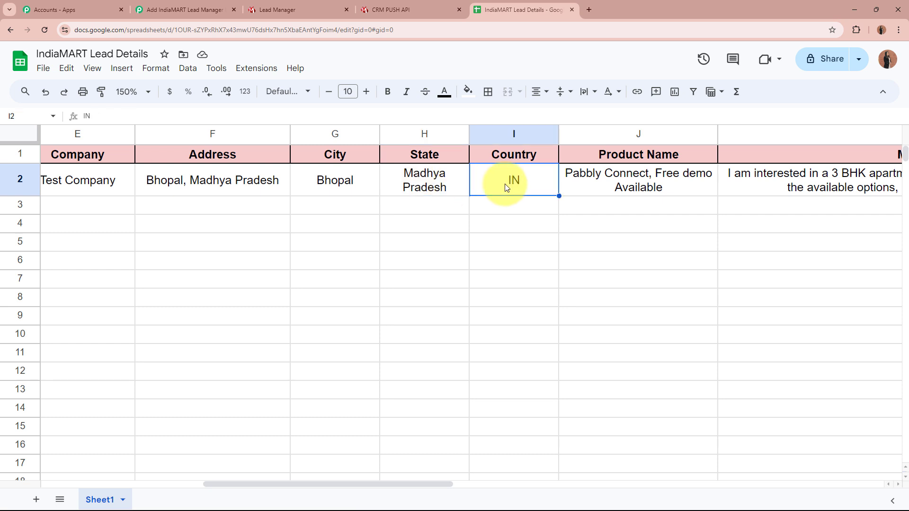
left_click(590, 185)
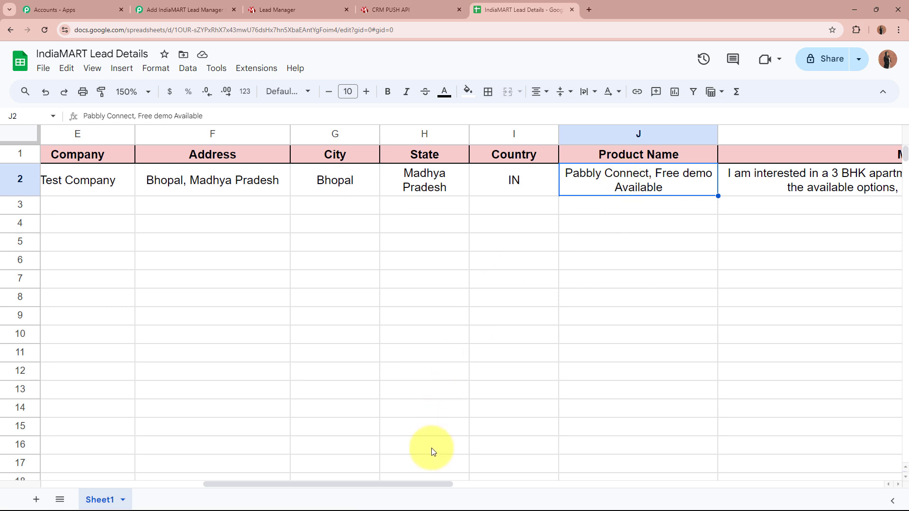
left_click_drag(426, 485, 564, 485)
left_click(433, 188)
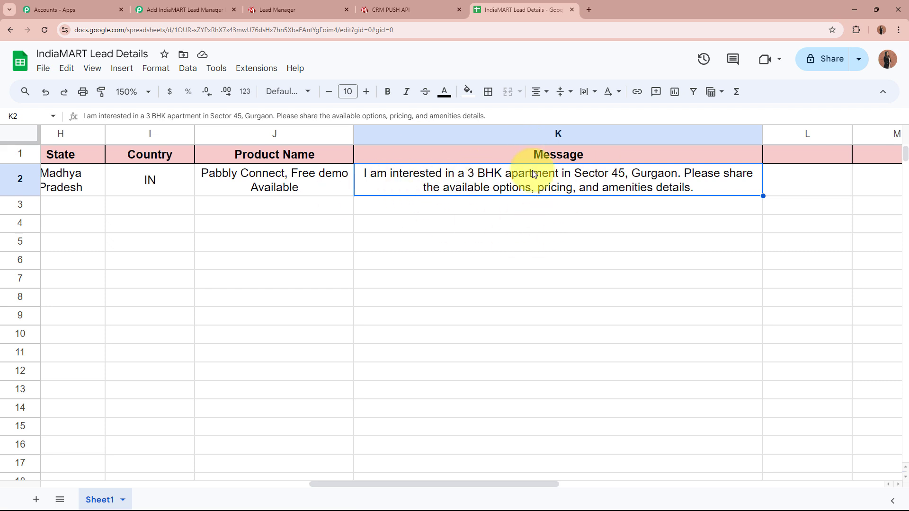
left_click(533, 226)
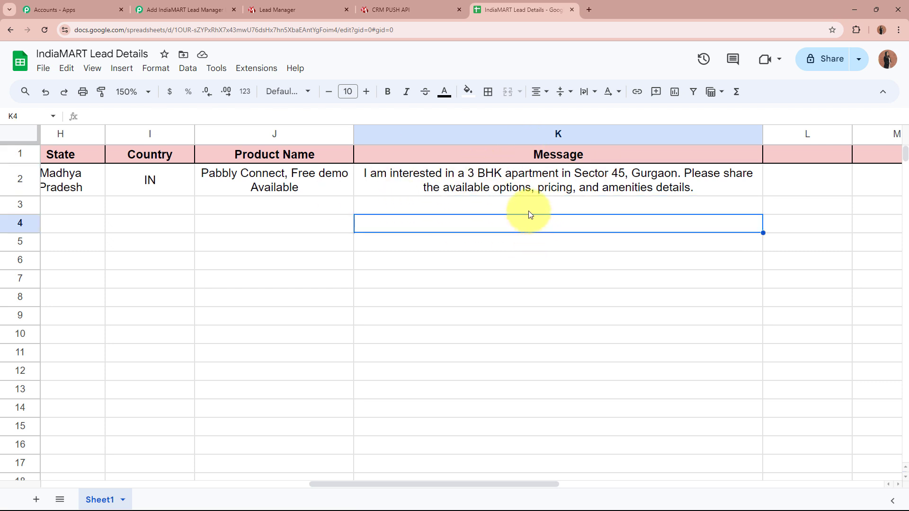